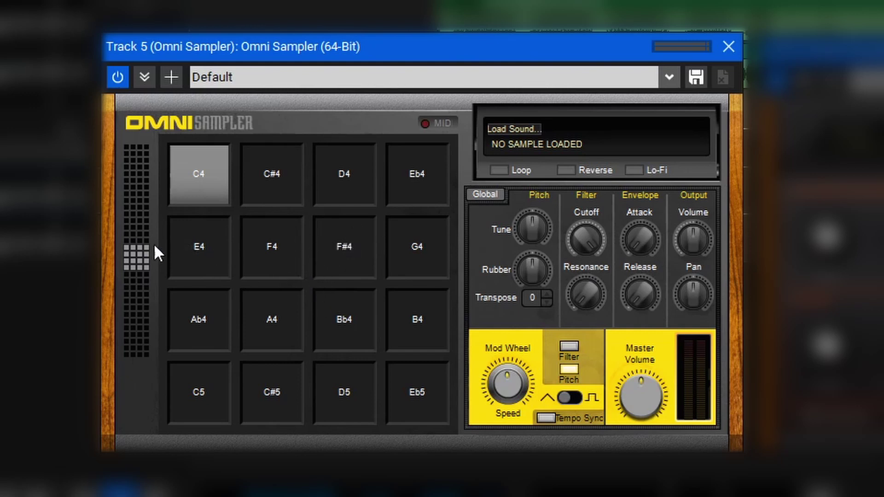
Page through the Omni Sampler pad banks, select the C4 pad, and switch to Global settings
left_click_drag(141, 238, 144, 257)
left_click(134, 245)
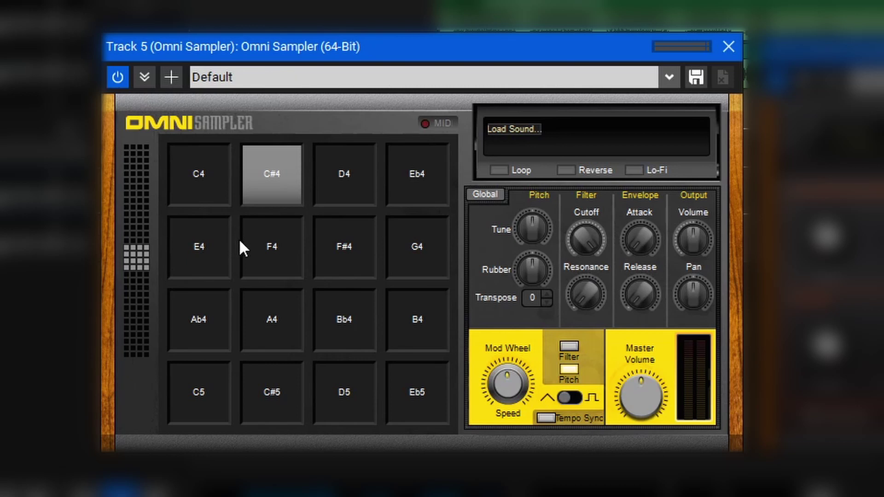
left_click(198, 173)
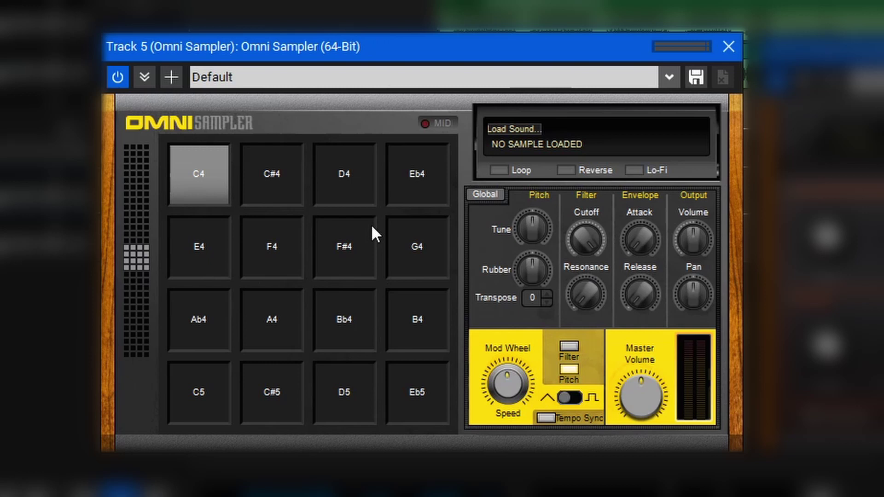
left_click(487, 195)
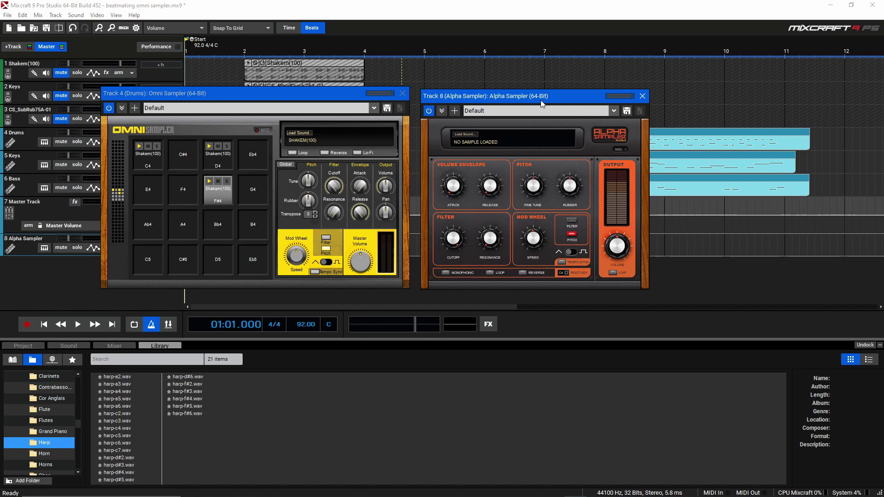
Preview harp-f#4.wav, drop it onto the Alpha Sampler display, and choose F#4 as root key
left_click(190, 401)
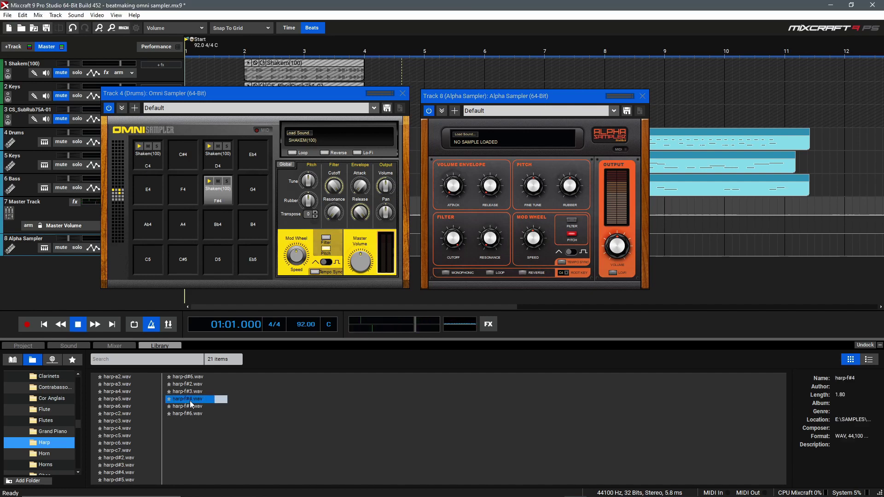
left_click_drag(187, 402, 517, 149)
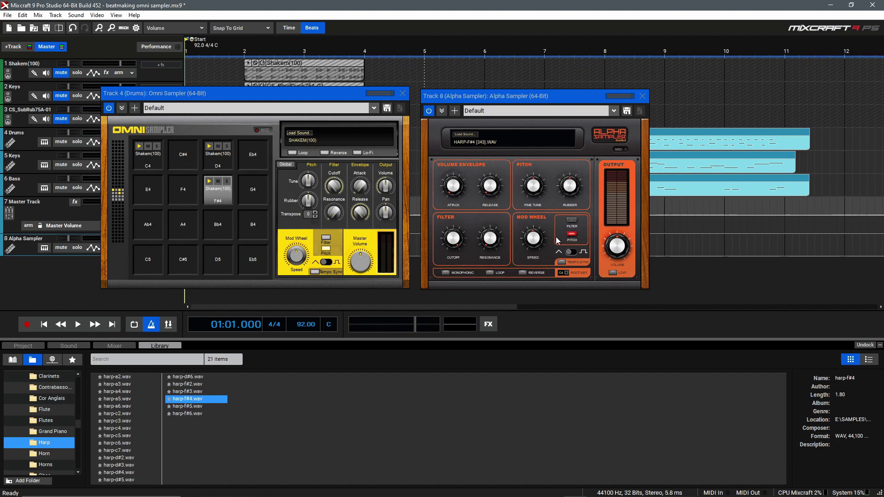
left_click(566, 273)
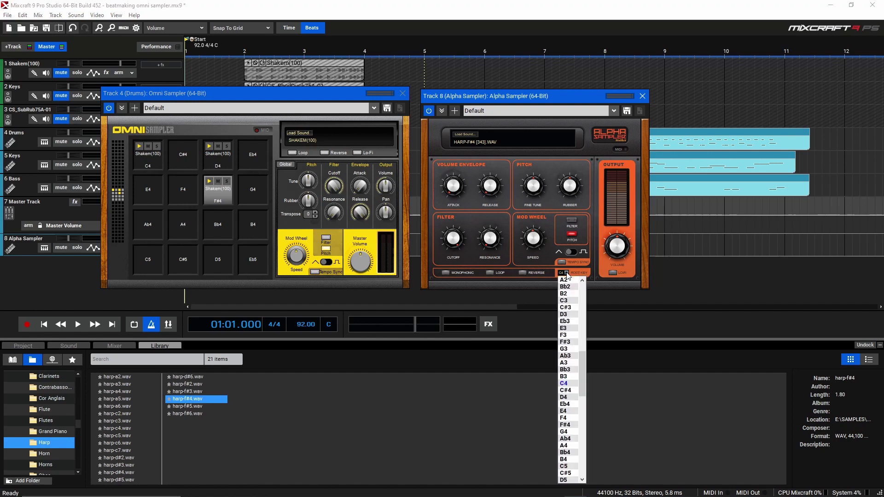
left_click(570, 425)
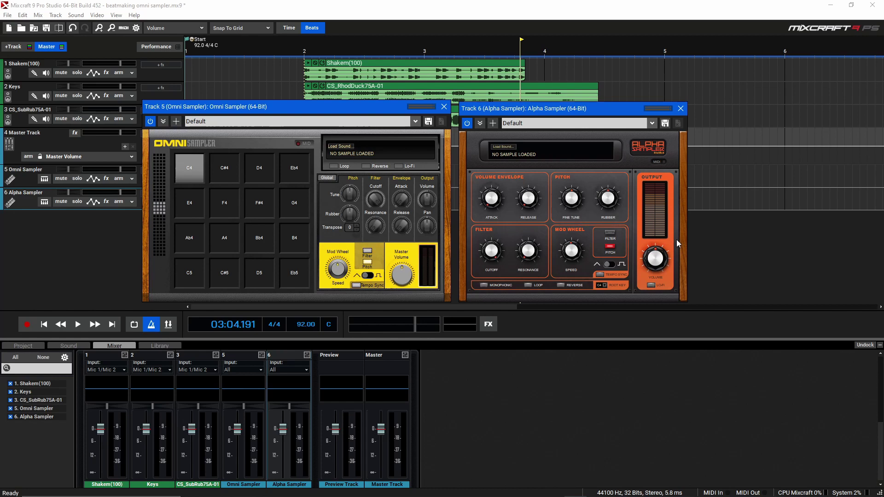
Bring the Alpha Sampler window and then the Omni Sampler window into focus
left_click(490, 113)
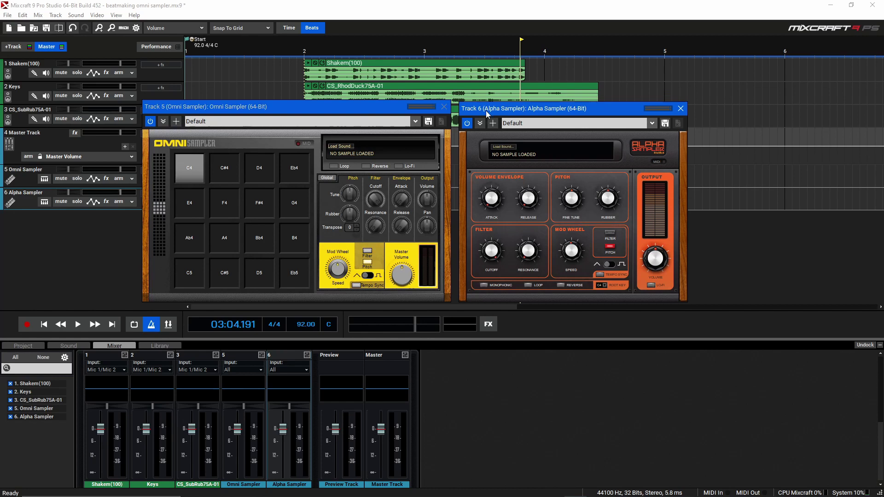
left_click(338, 106)
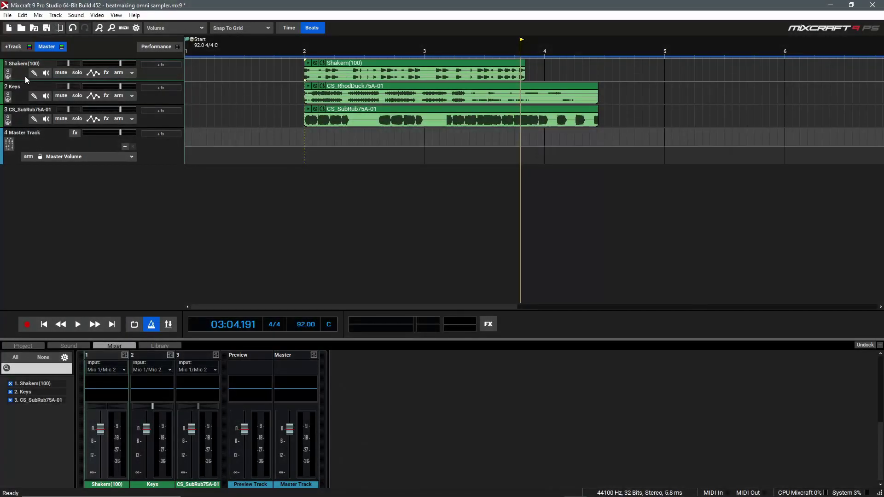
left_click(304, 46)
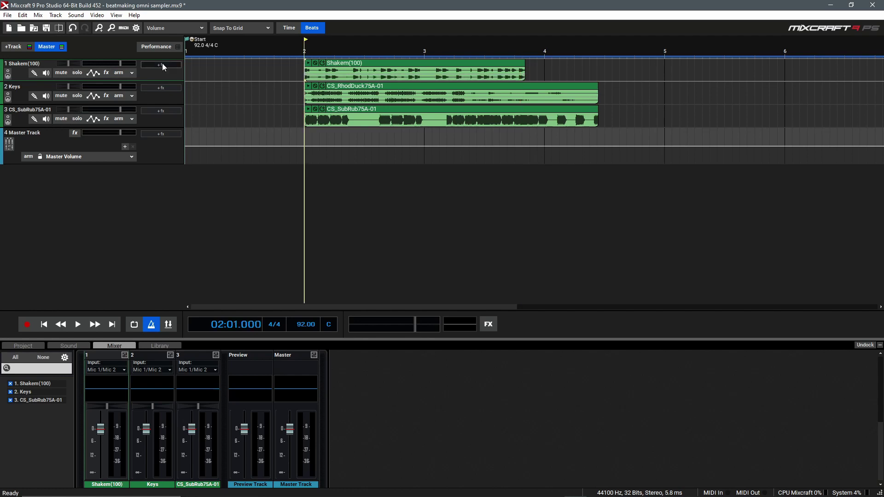
left_click(77, 73)
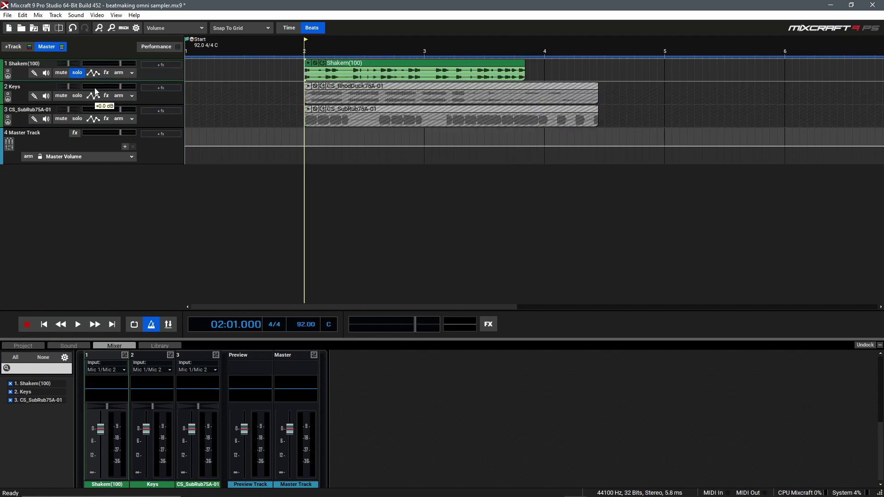
key("space")
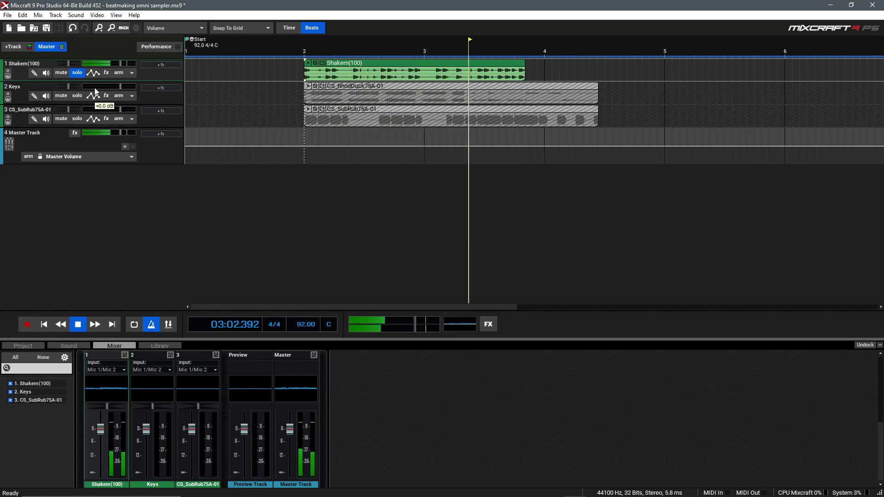
key("space")
left_click(77, 95)
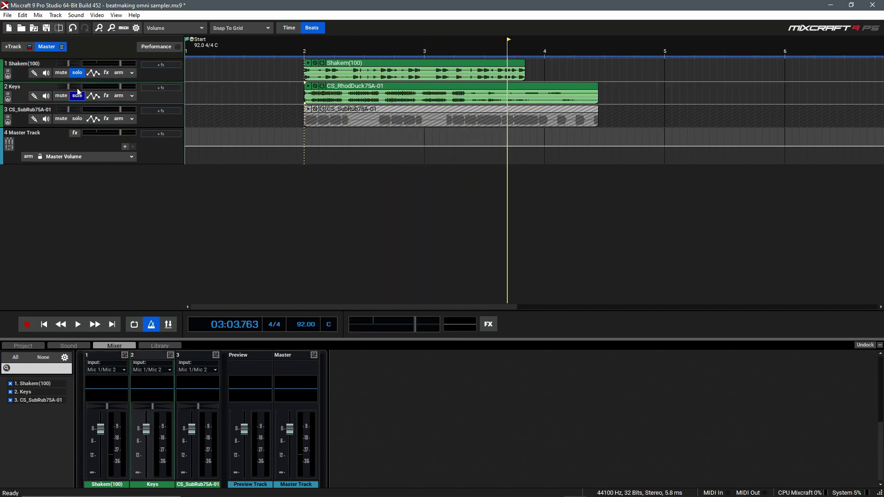
left_click(77, 73)
left_click(303, 52)
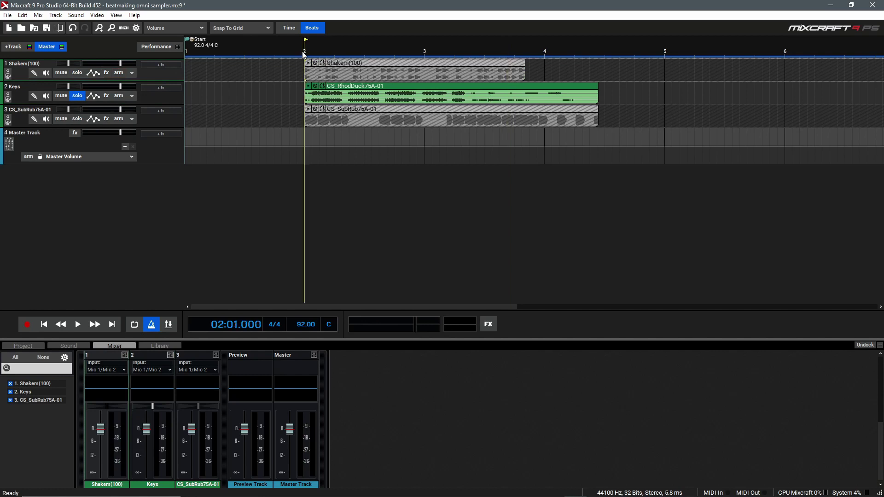
key("space")
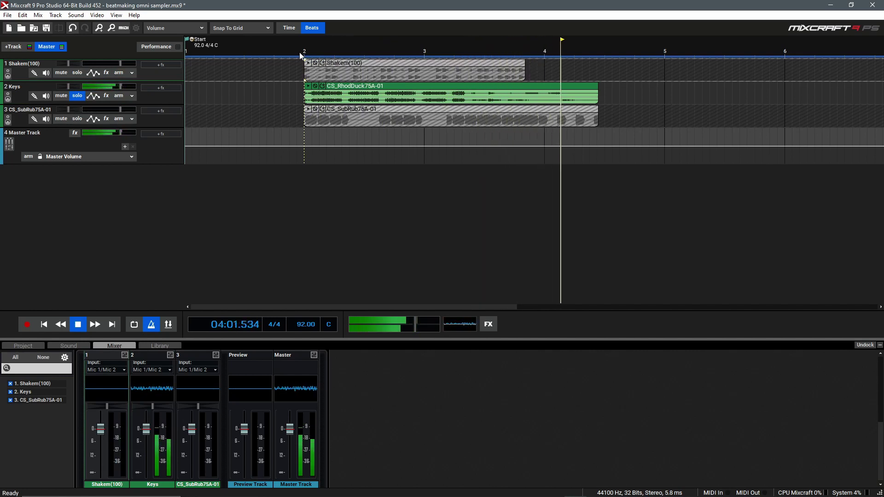
key("space")
left_click(80, 115)
left_click(77, 118)
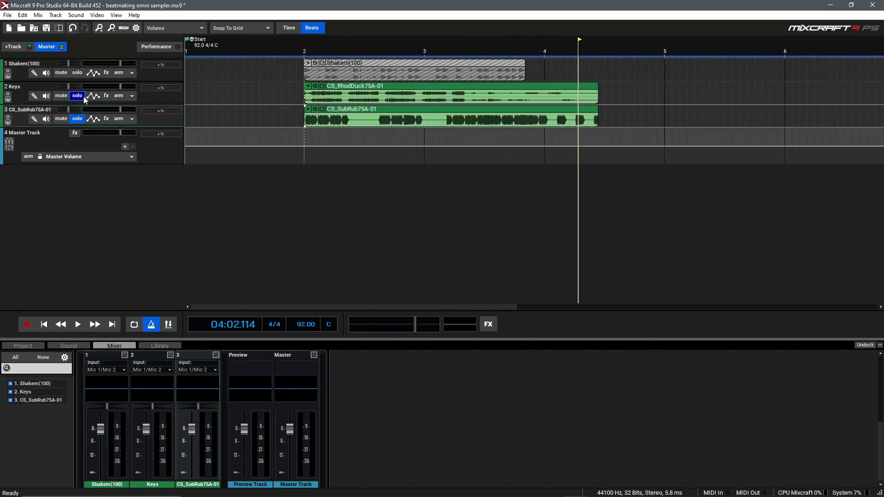
left_click(78, 95)
left_click(304, 57)
key("space")
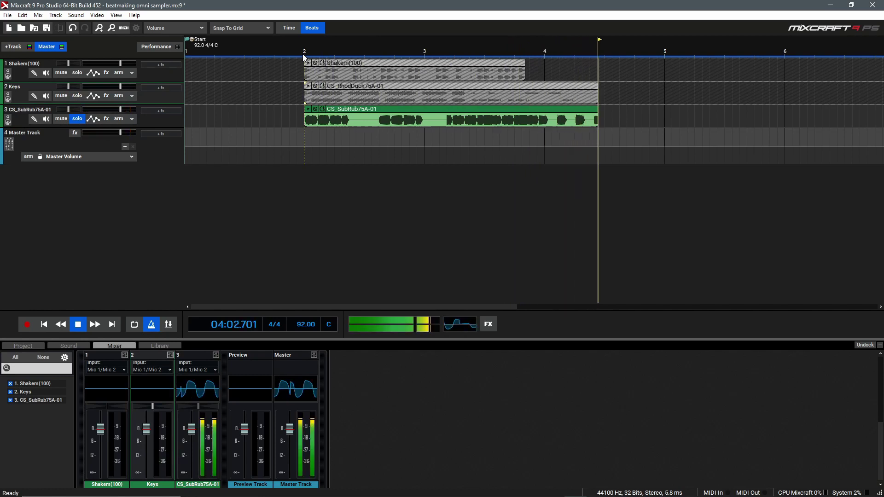
key("space")
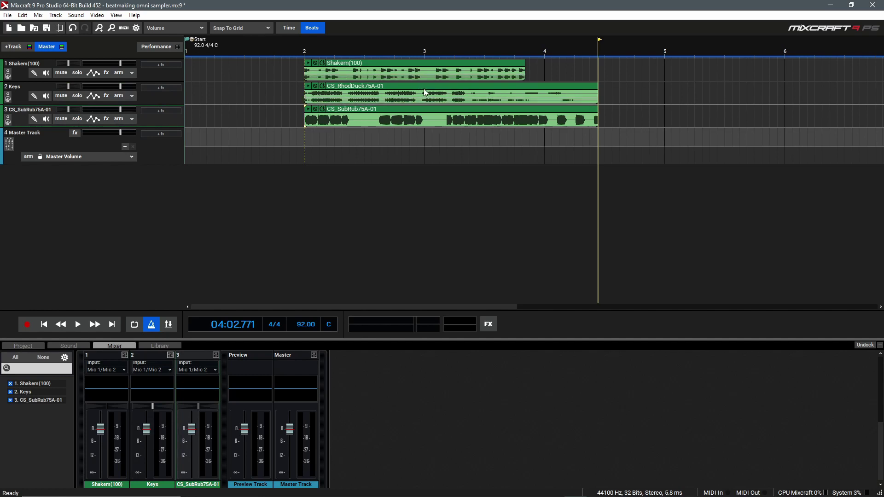
mouse_move(426, 89)
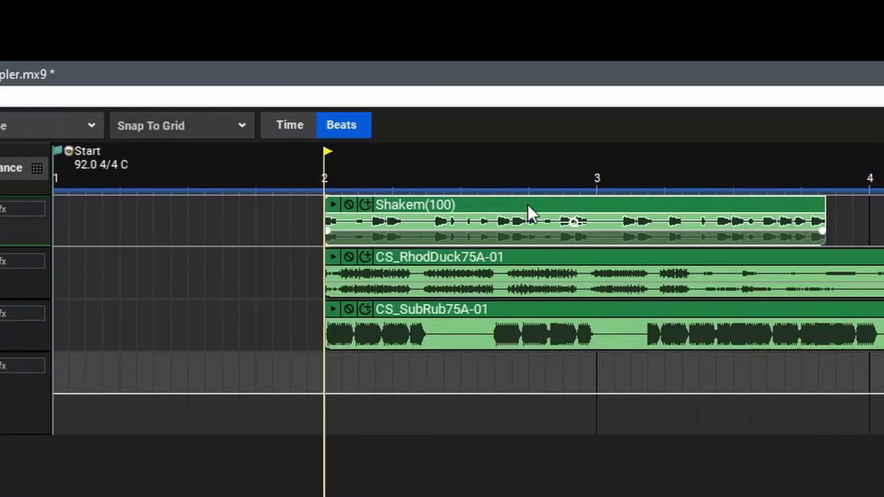
Set Shakem(100), CS_RhodDuck75A-01 and CS_SubRub75A-01 to Use Project Tempo (92 BPM)
left_click(528, 204)
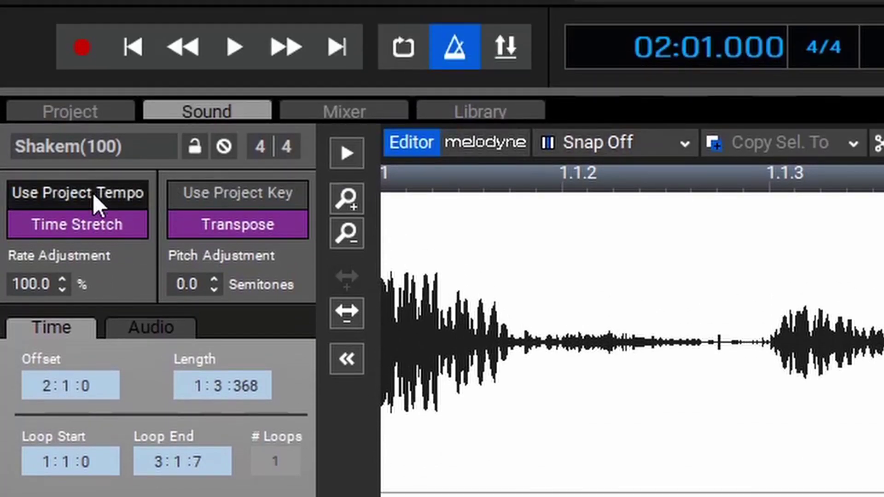
left_click(92, 192)
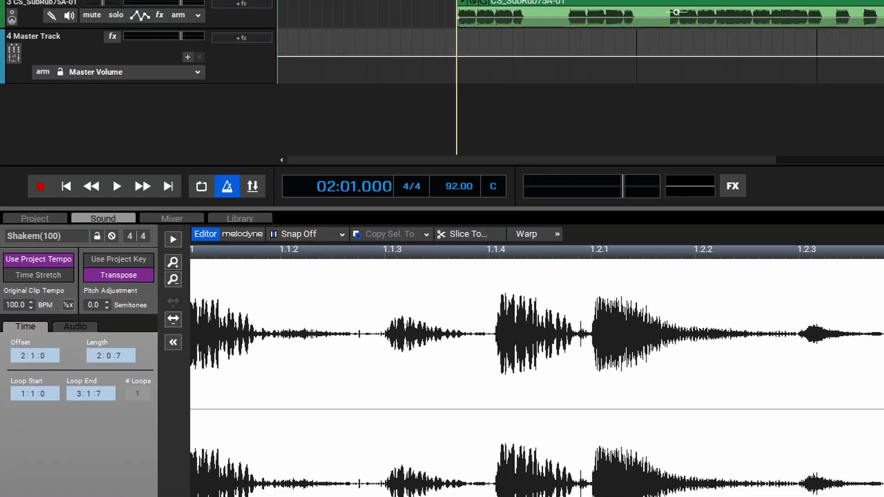
left_click(331, 94)
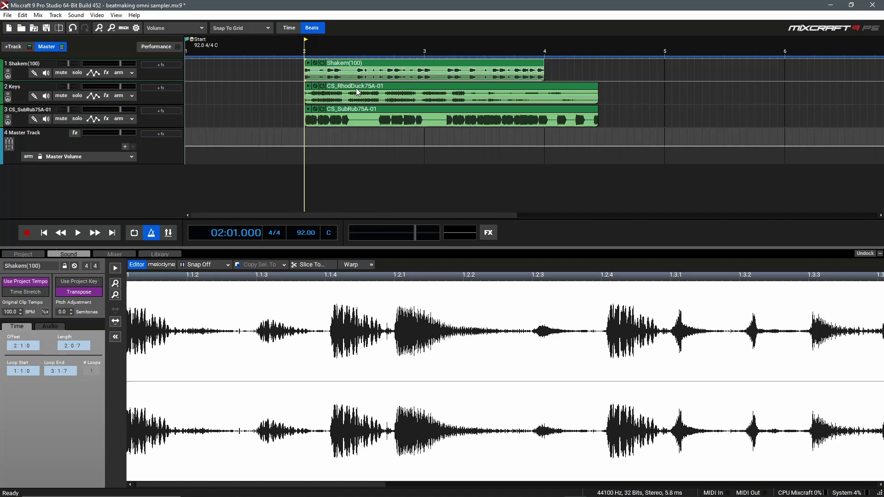
left_click(48, 278)
left_click(342, 118)
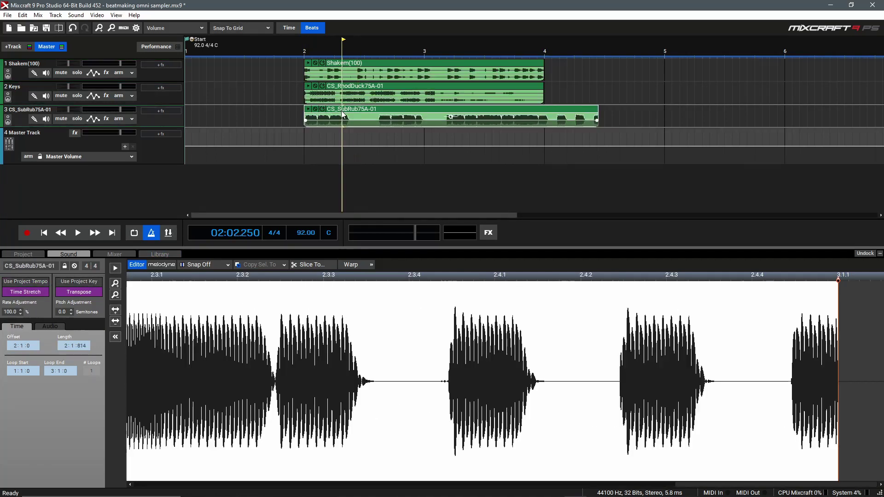
left_click(25, 281)
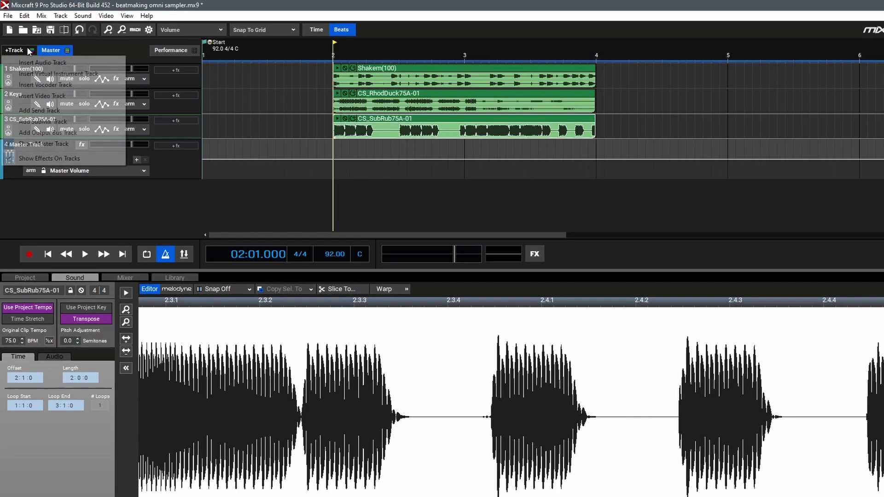
Add three virtual instrument tracks, moving one above Keys and one below CS_SubRub75A-01
left_click(14, 47)
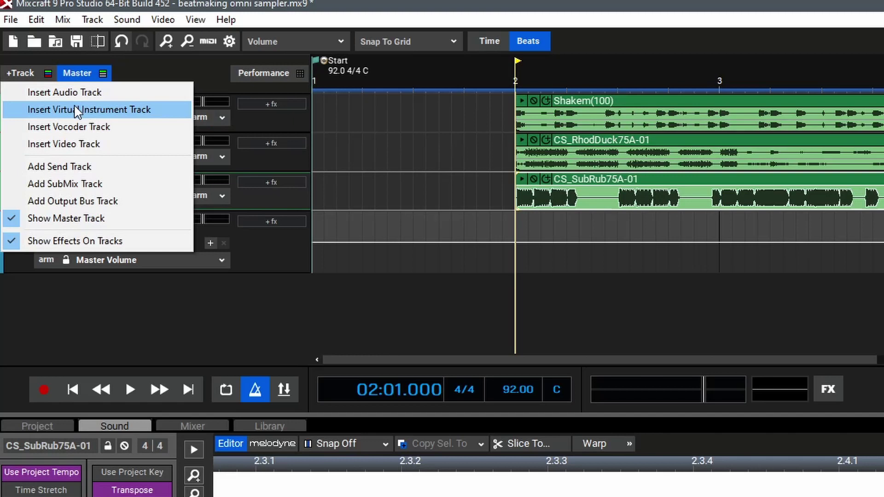
left_click(76, 110)
left_click(35, 78)
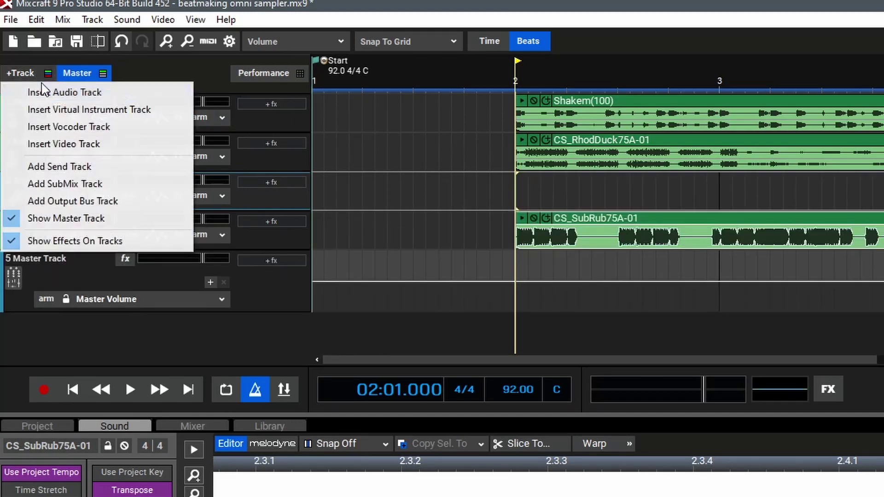
left_click(59, 110)
left_click(41, 74)
left_click(57, 111)
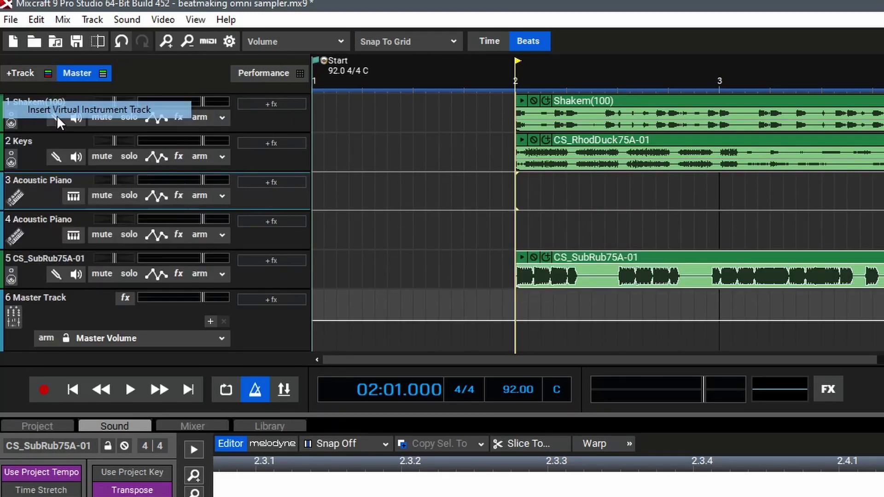
left_click_drag(35, 190, 35, 148)
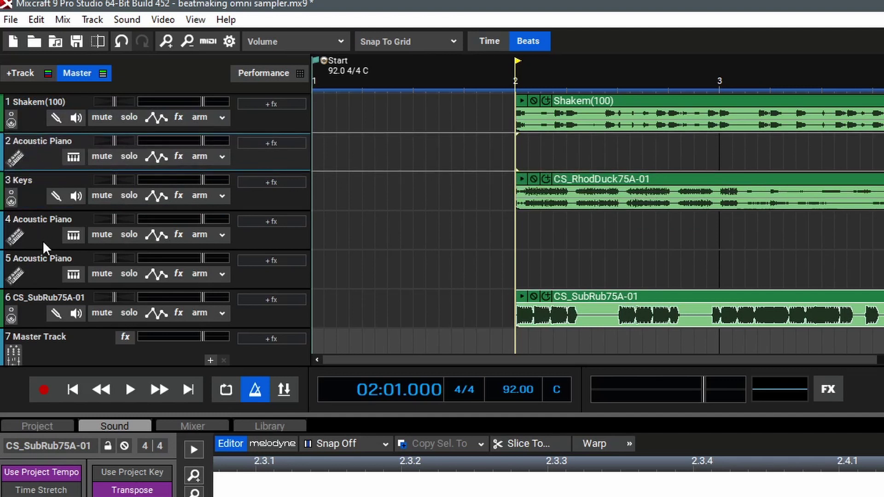
left_click_drag(43, 240, 39, 302)
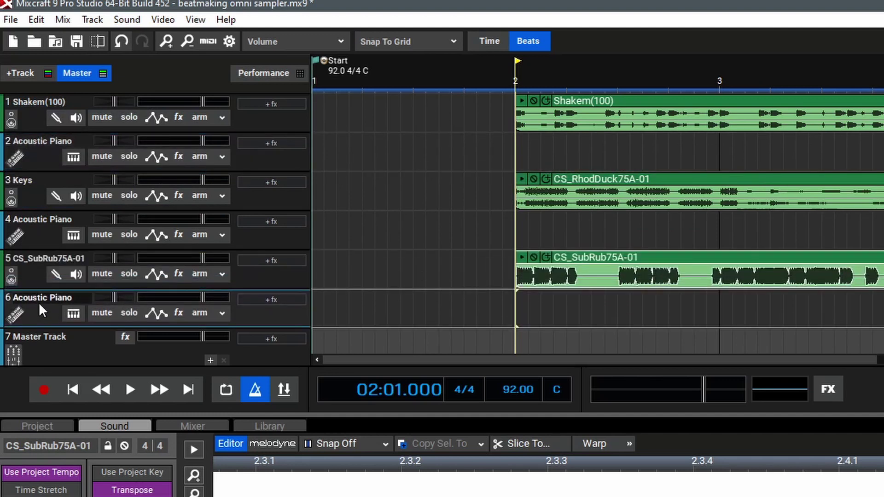
Make Omni Sampler the instrument of track 2
left_click(45, 154)
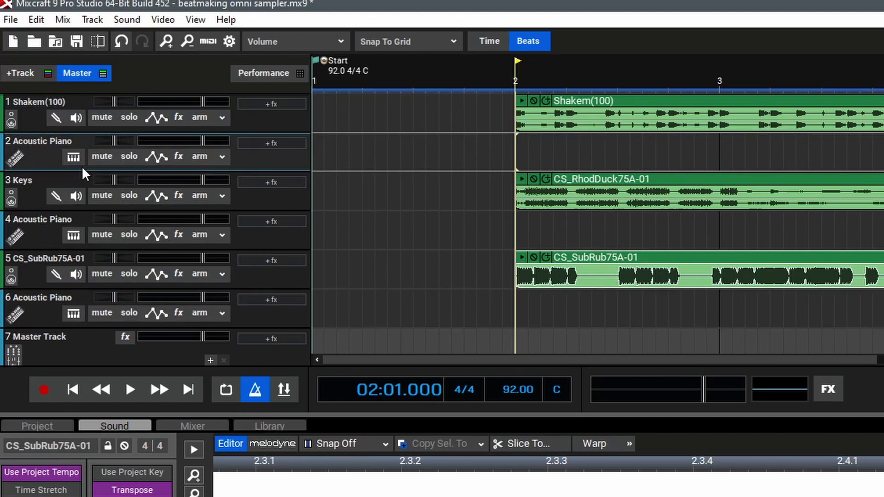
left_click(78, 161)
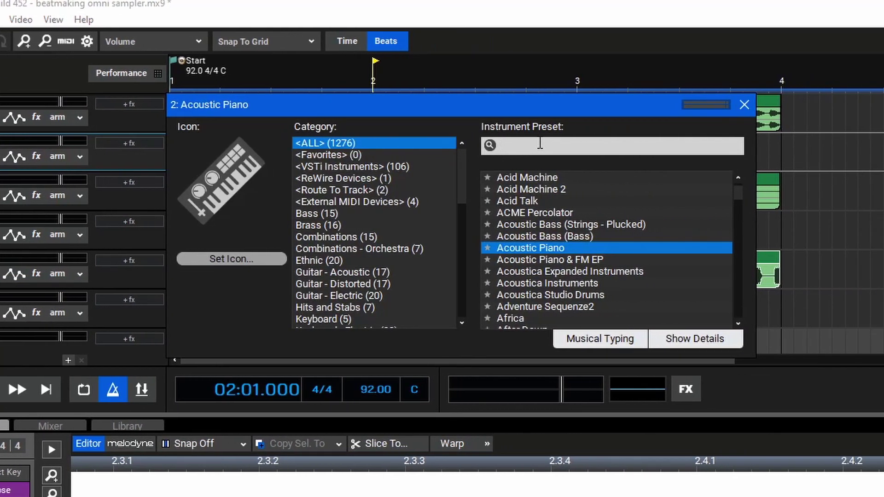
type("omn")
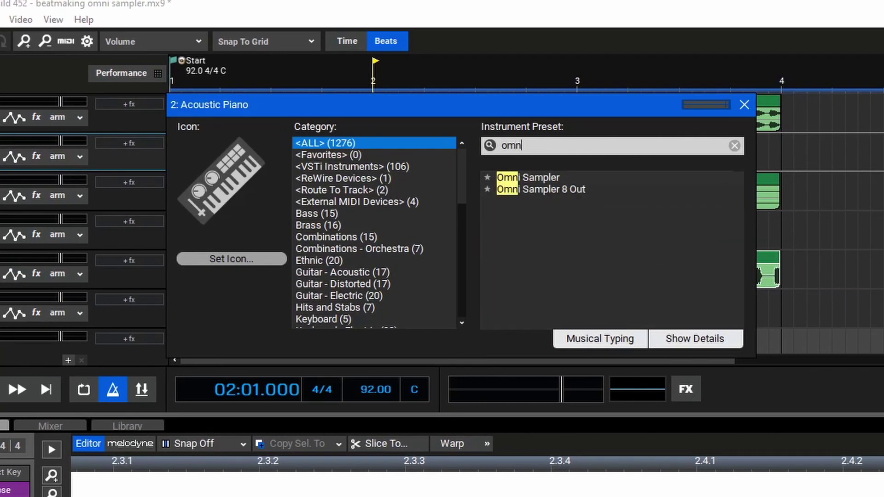
left_click(528, 178)
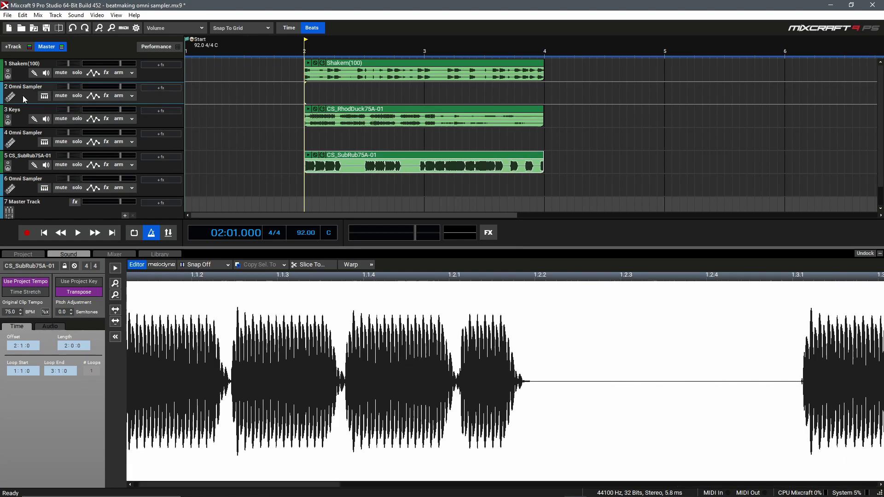
Rename the sampler tracks Drums and Keys, then select the Drums track
double_click(25, 89)
type("Drums")
key("Tab")
type("Keys")
key("Tab")
left_click(32, 99)
Load Shakem(100) into the Sound editor at bar 2 and open the Drums Omni Sampler beside it
left_click(357, 66)
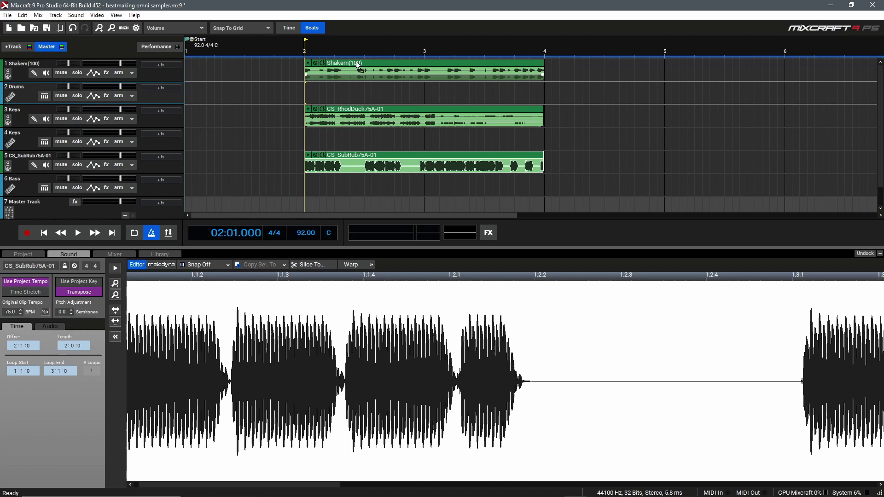
left_click(304, 60)
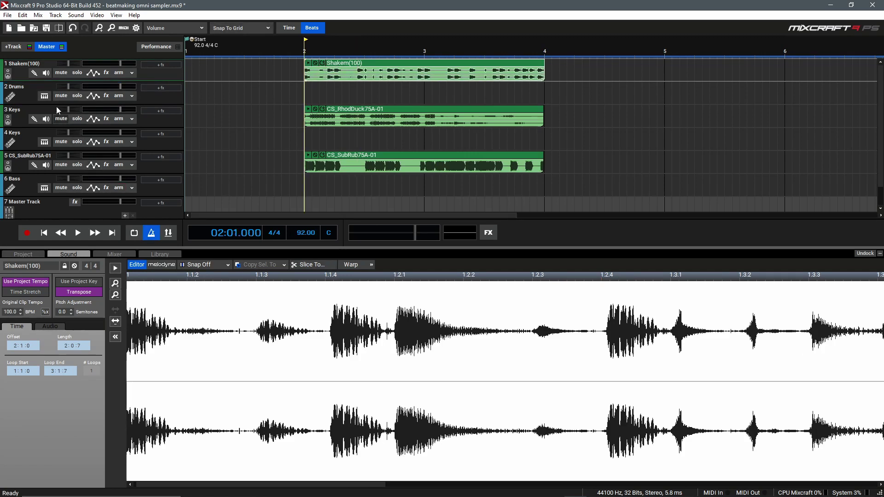
left_click(46, 97)
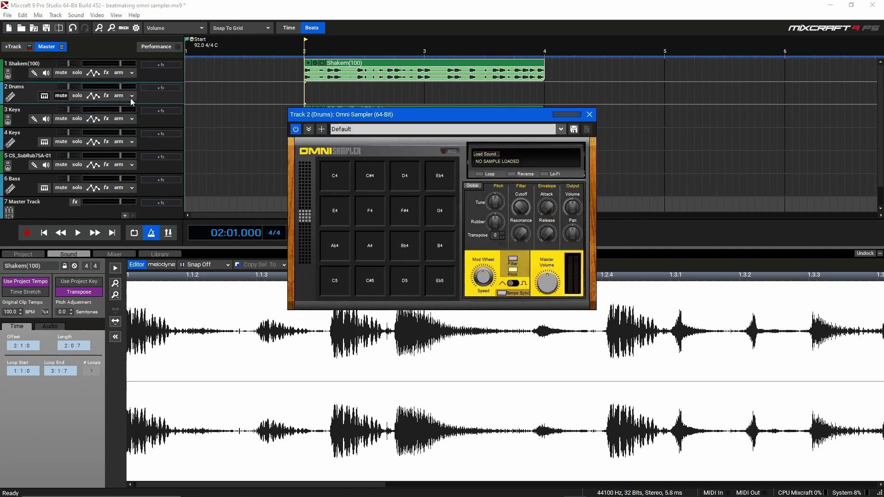
left_click_drag(394, 121, 408, 50)
scroll(256, 314, "down", 2)
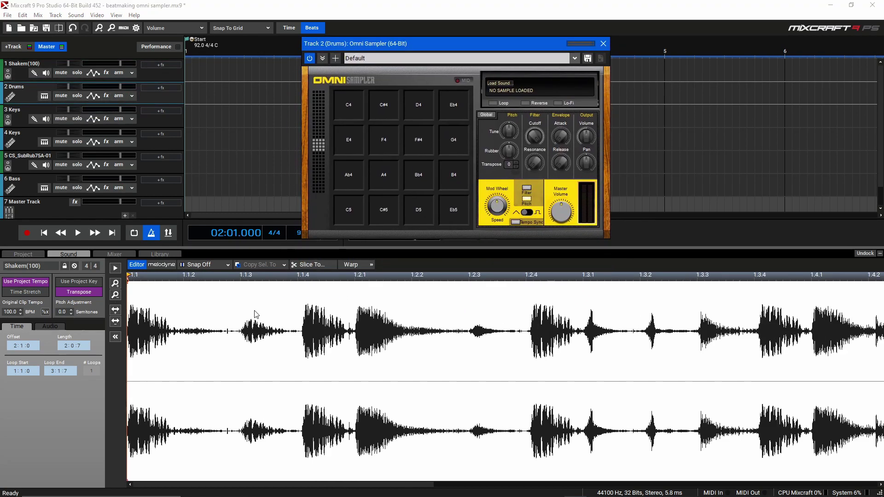
scroll(256, 314, "down", 1)
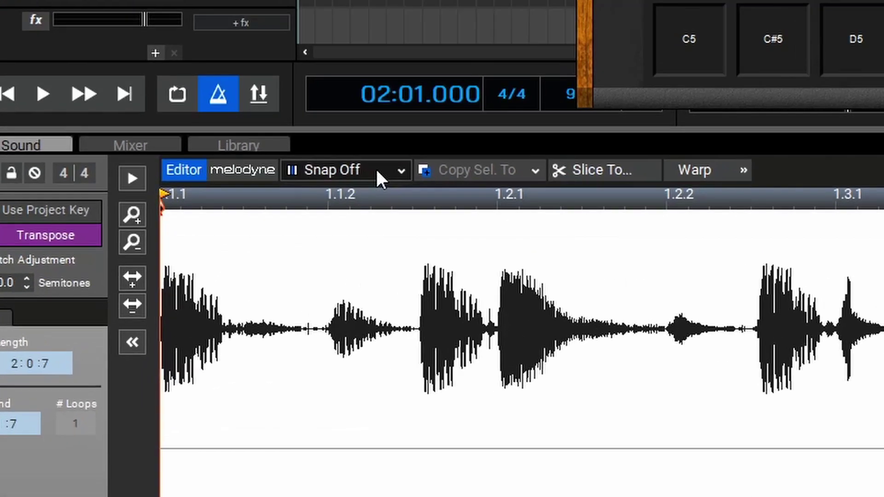
Turn snapping off in the Sound editor, audition the Shakem loop, and zoom into its start
left_click(378, 176)
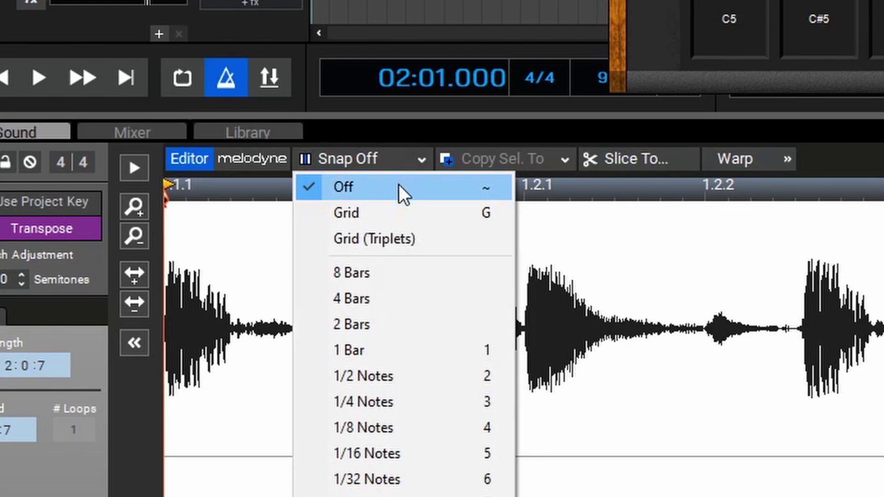
left_click(399, 184)
left_click_drag(342, 336, 435, 350)
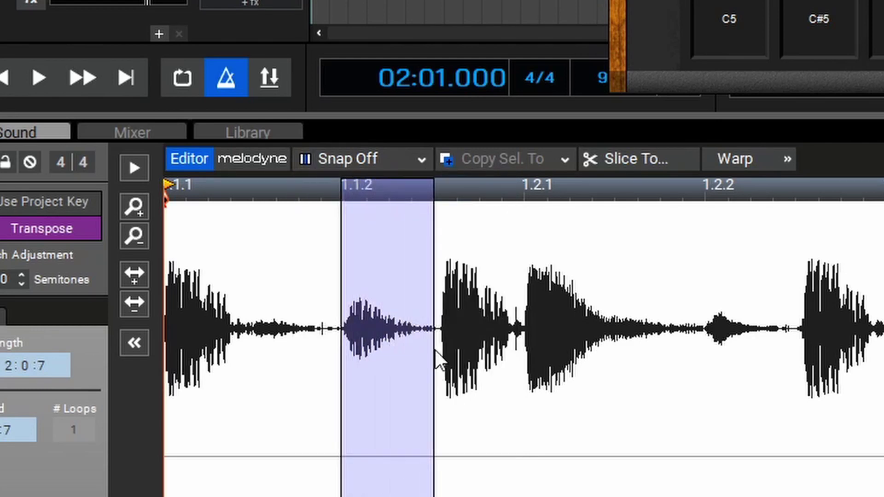
left_click(393, 354)
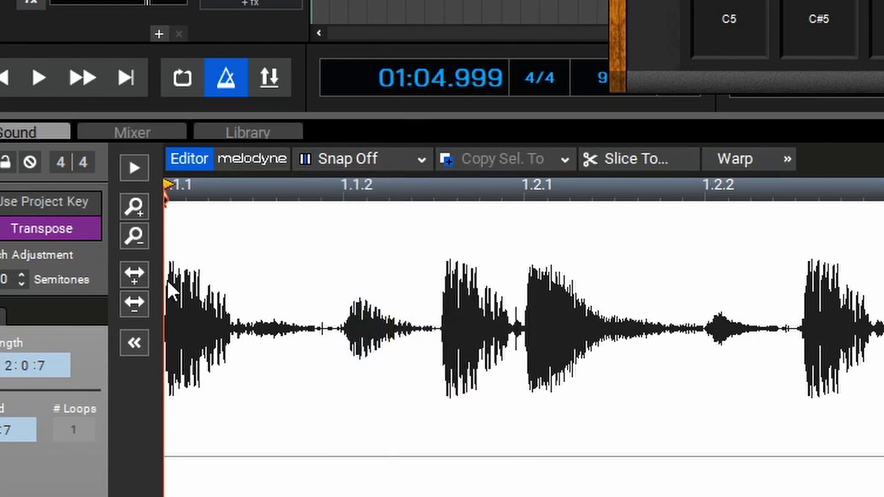
left_click(134, 168)
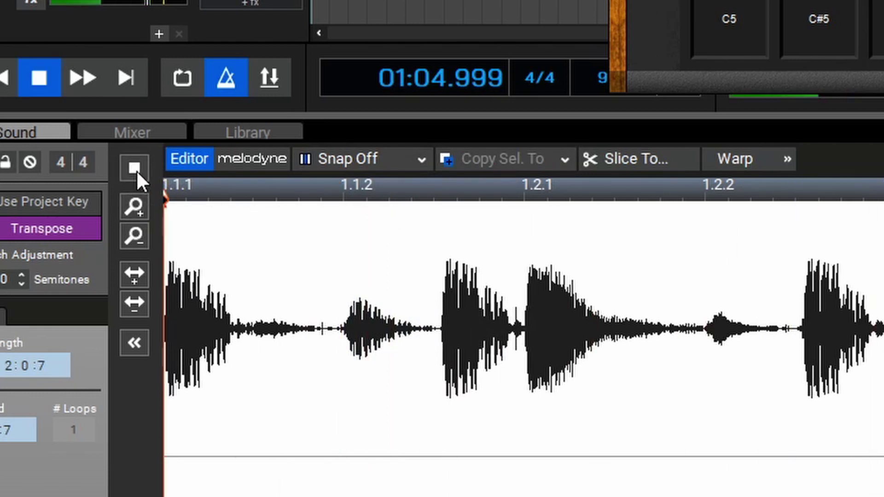
left_click(133, 168)
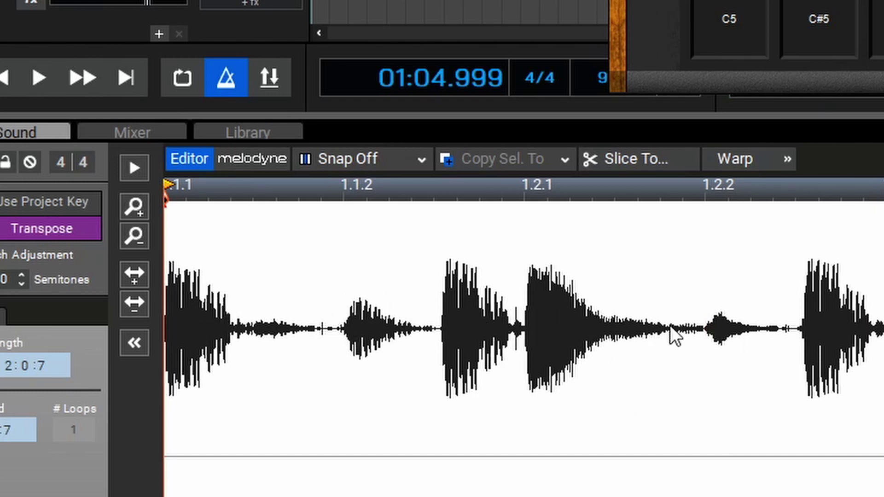
key("e")
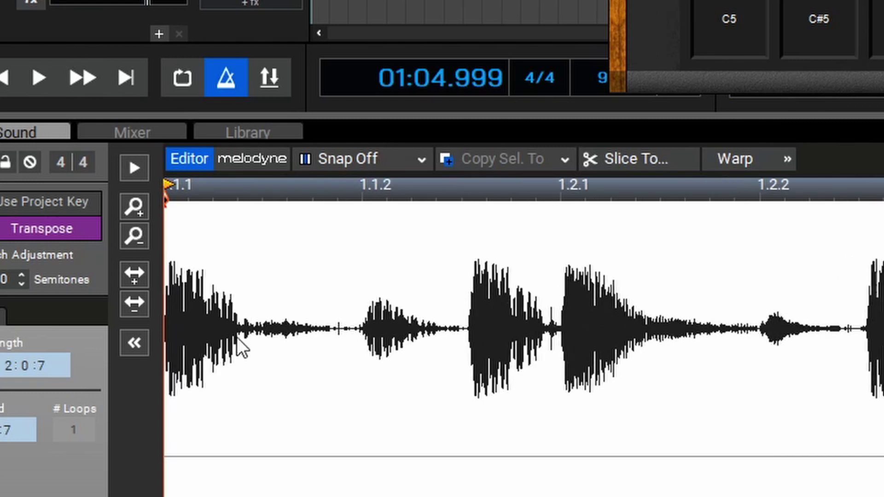
Slice Shakem hits onto pads C4, D4 (from 1.2.1) and F#4 (soft hit at 1.2.3)
left_click_drag(166, 334, 467, 361)
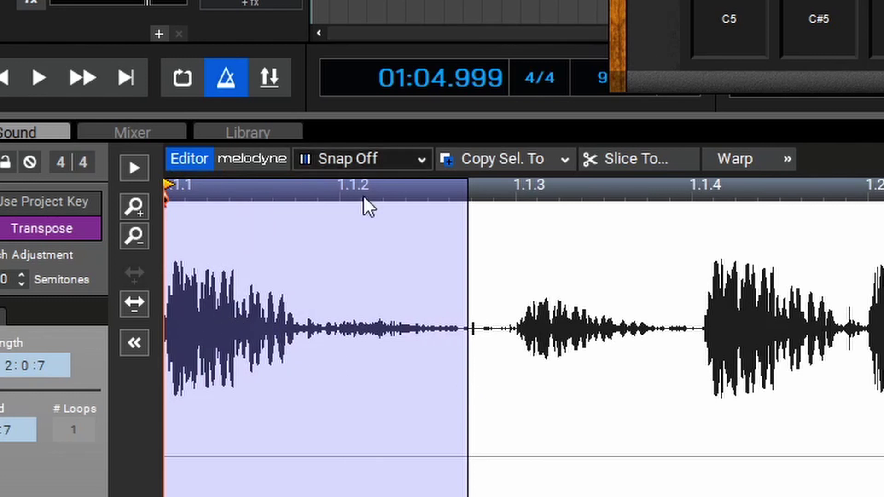
left_click_drag(208, 339, 218, 139)
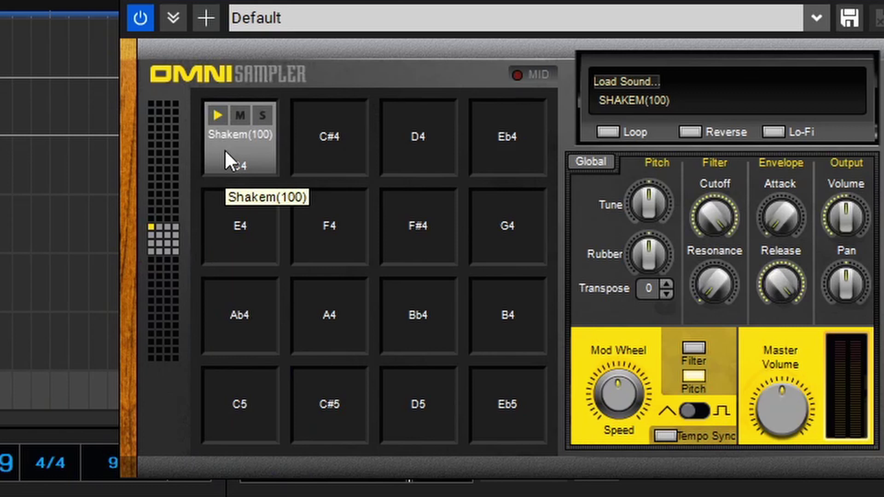
left_click(225, 148)
left_click(225, 148)
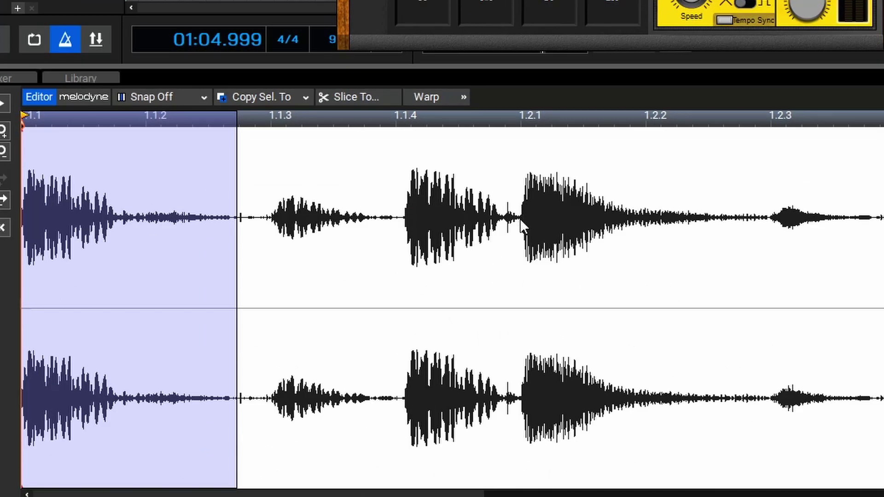
left_click(520, 218)
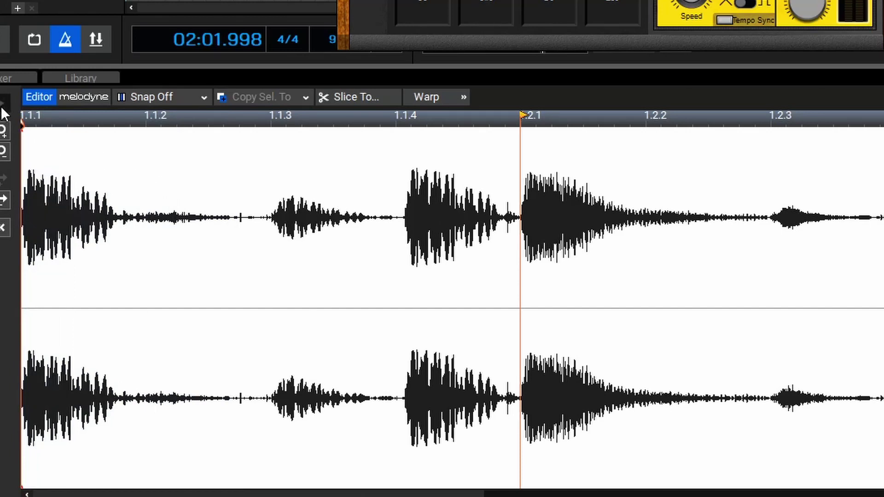
left_click_drag(521, 217, 768, 240)
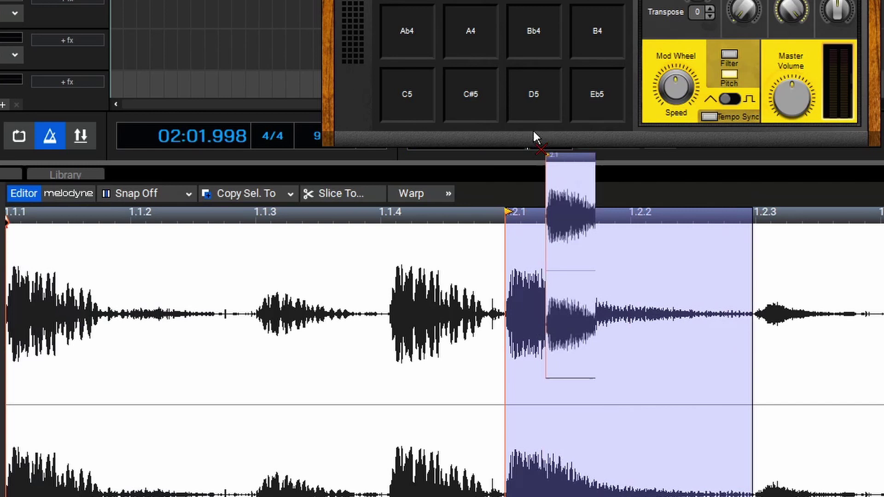
left_click_drag(534, 136, 494, 134)
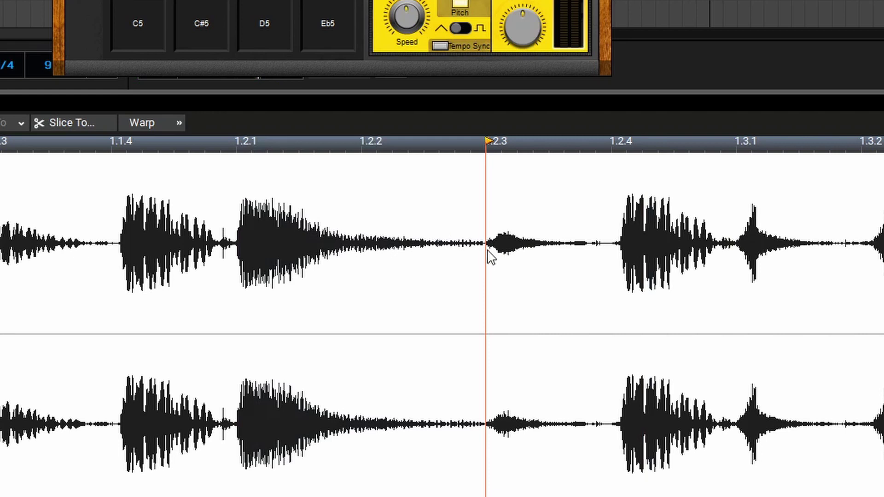
left_click_drag(487, 250, 601, 253)
left_click_drag(538, 249, 336, 58)
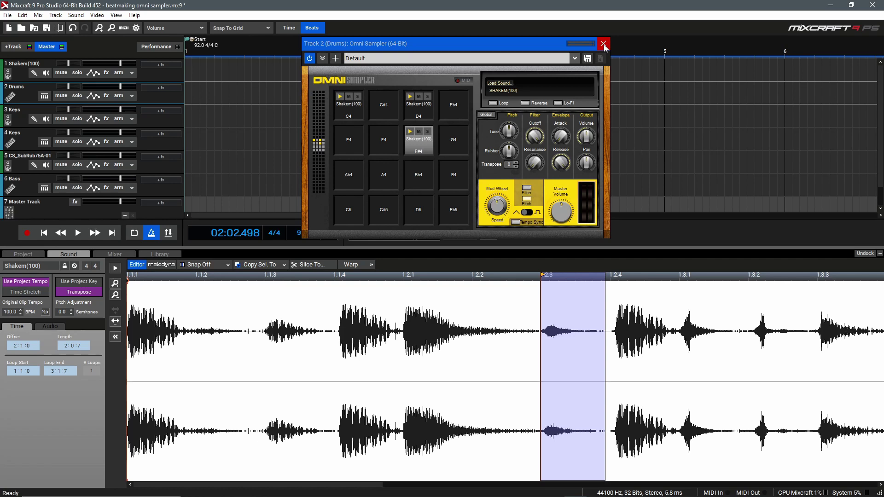
Close the Drums sampler and slice four CS_RhodDuck75A-01 chords onto Keys pads C4, D4, E4, F4
left_click(604, 45)
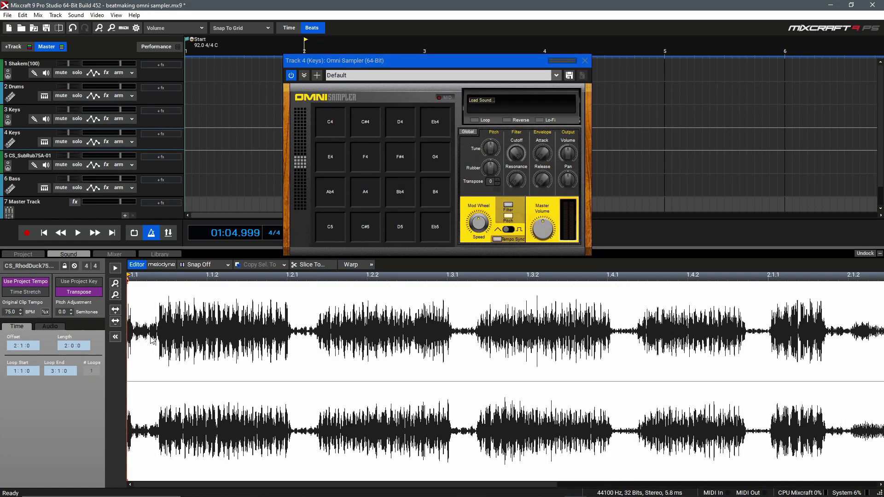
scroll(152, 341, "up", 2)
left_click_drag(190, 335, 451, 329)
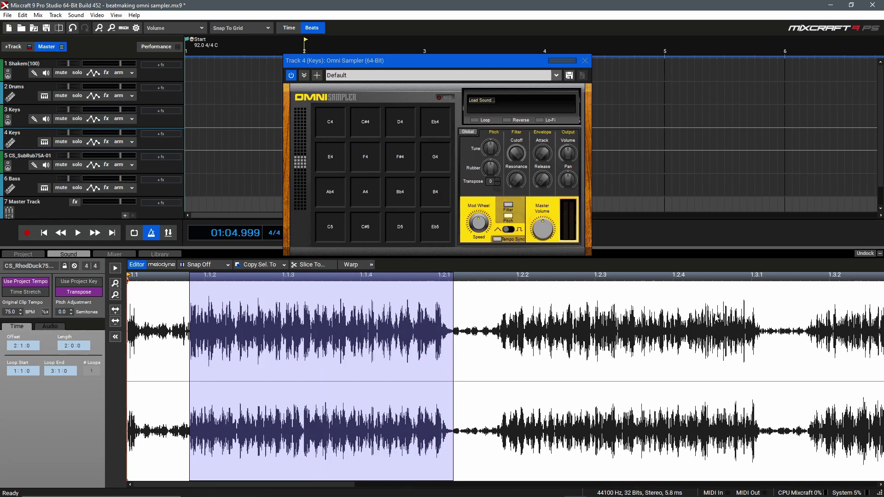
left_click_drag(261, 330, 330, 123)
left_click_drag(500, 334, 602, 338)
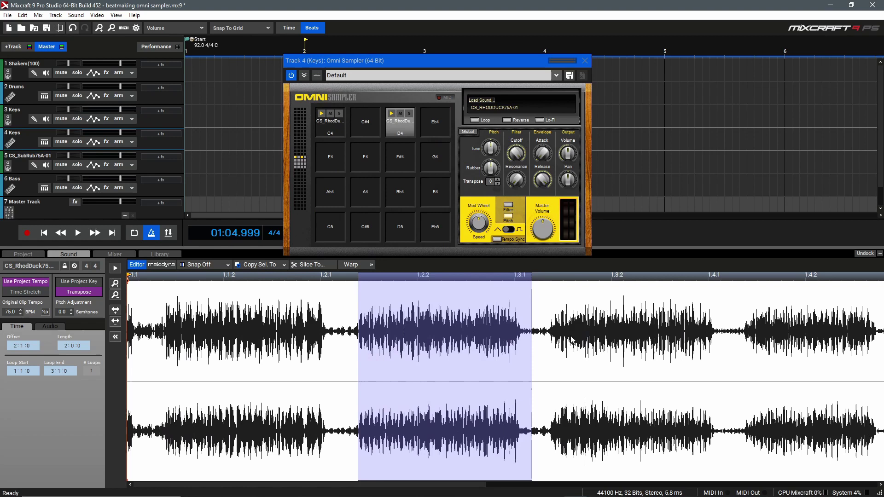
left_click_drag(549, 338, 716, 340)
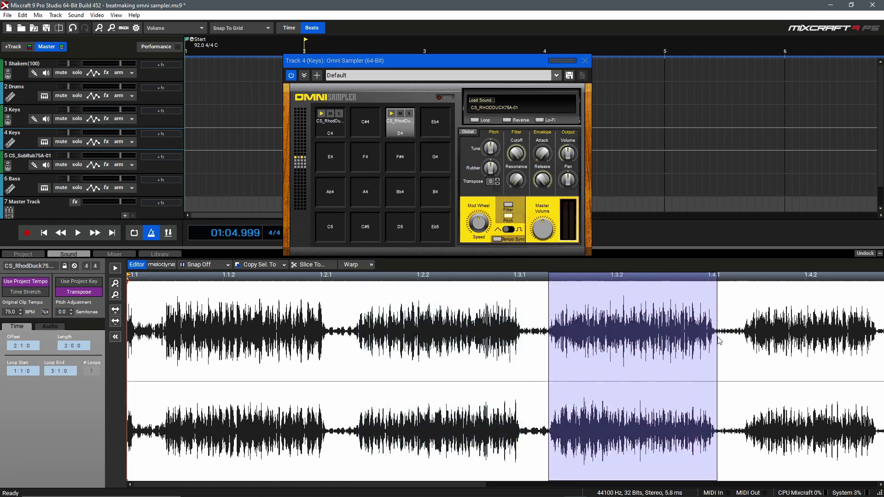
left_click_drag(654, 338, 330, 159)
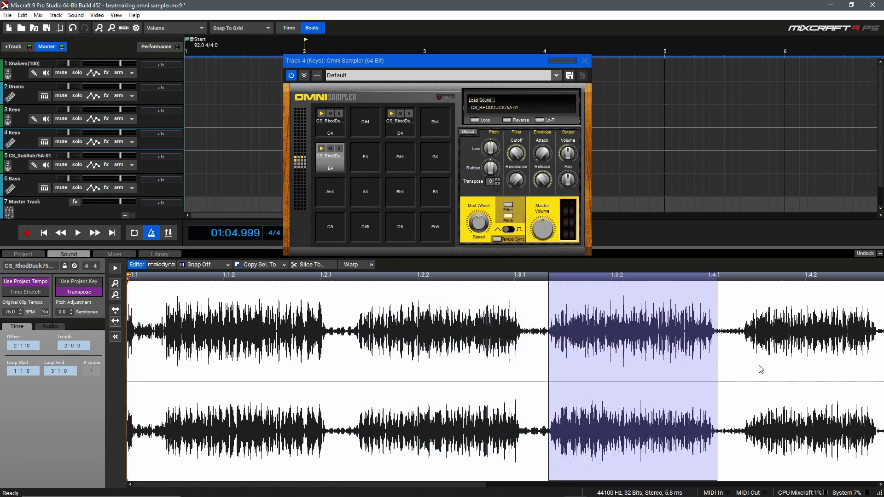
left_click_drag(744, 359, 832, 352)
left_click_drag(738, 339, 374, 160)
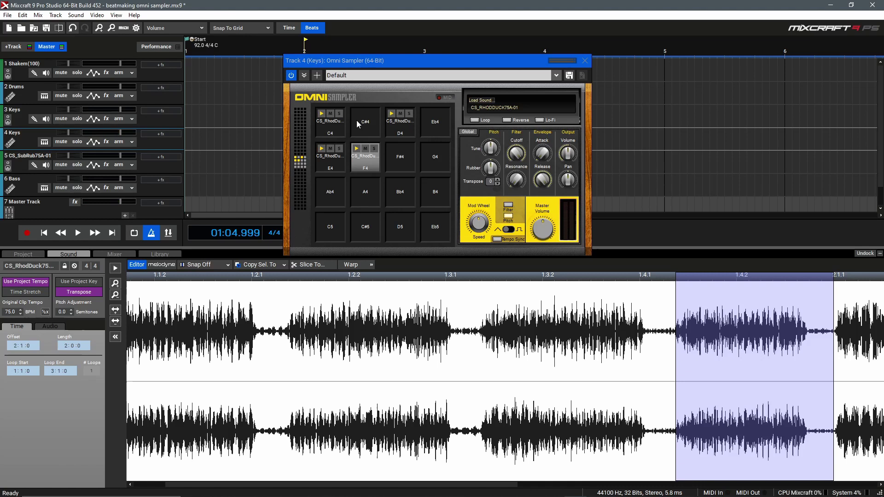
left_click(465, 131)
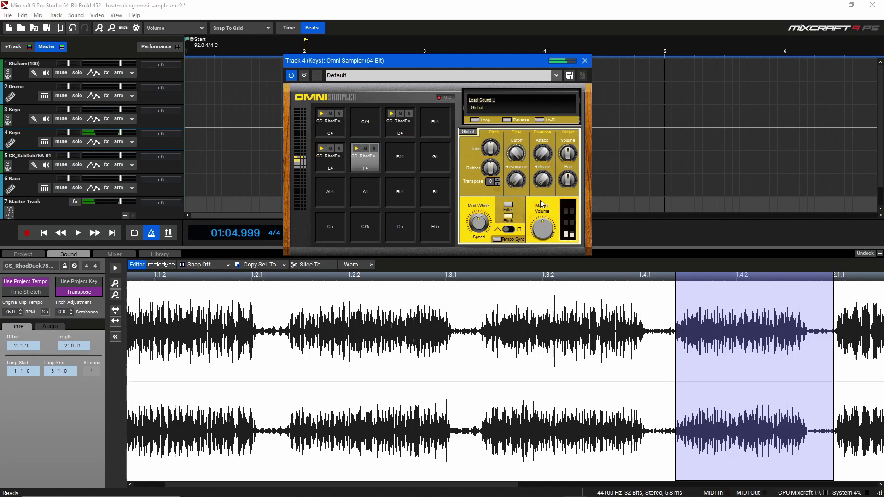
Close the Keys sampler and open the Bass Omni Sampler with CS_SubRub75A-01 in the editor
left_click(475, 132)
left_click(584, 60)
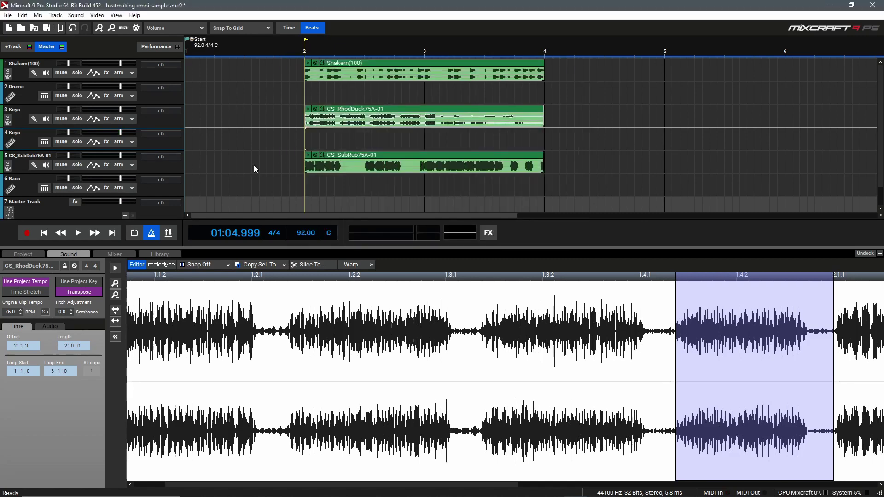
left_click(389, 160)
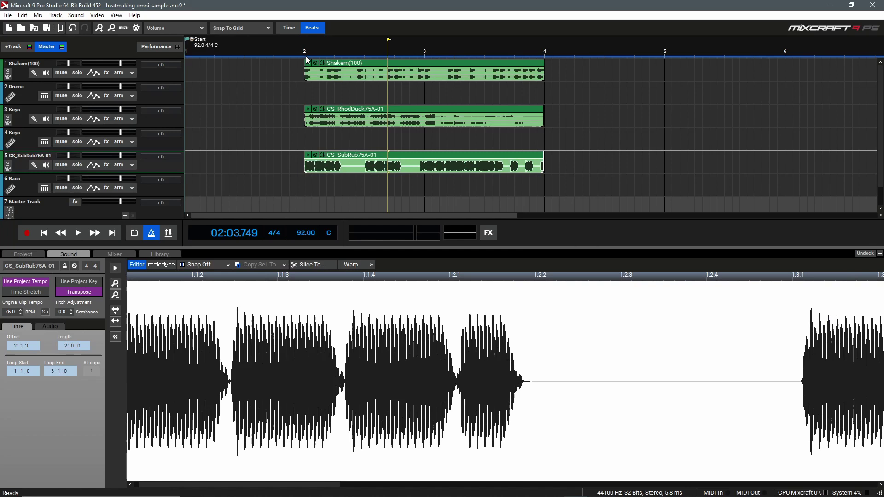
left_click(130, 317)
scroll(175, 352, "up", 3)
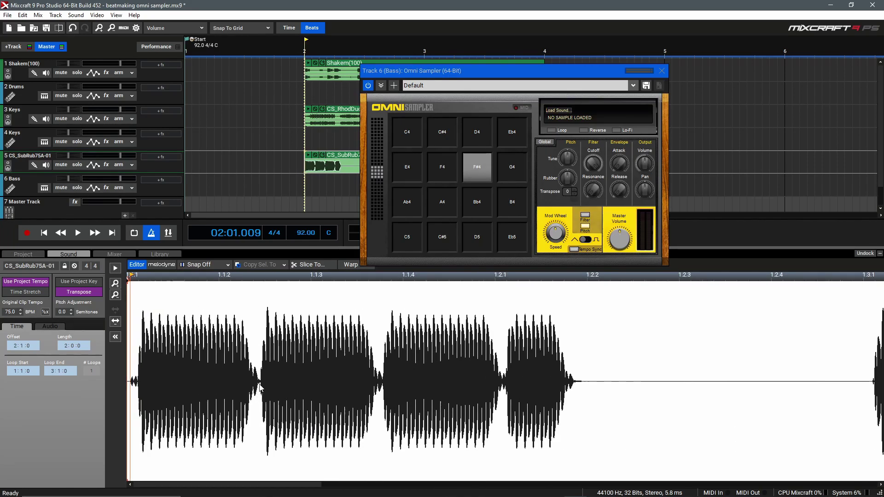
Place CS_SubRub75A-01 slices on pads C4 and D4, the second starting at beat 1.3
left_click_drag(260, 387, 395, 123)
scroll(570, 365, "down", 3)
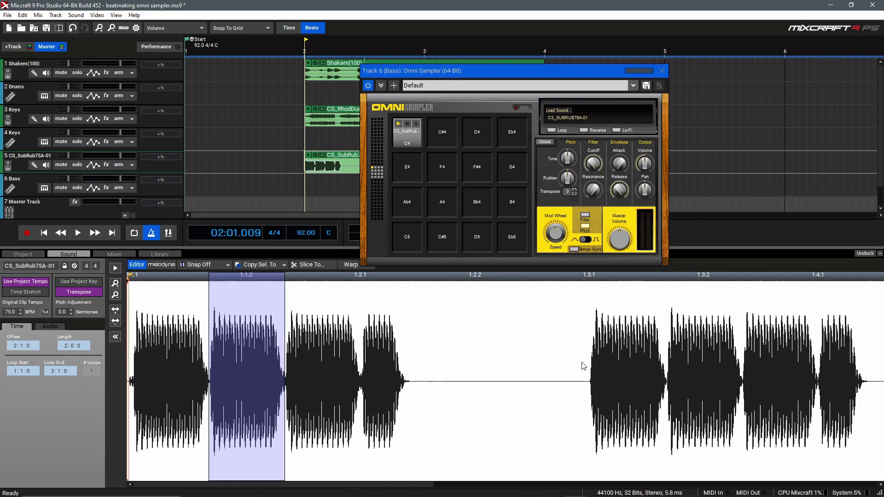
left_click(589, 372)
scroll(626, 373, "up", 2)
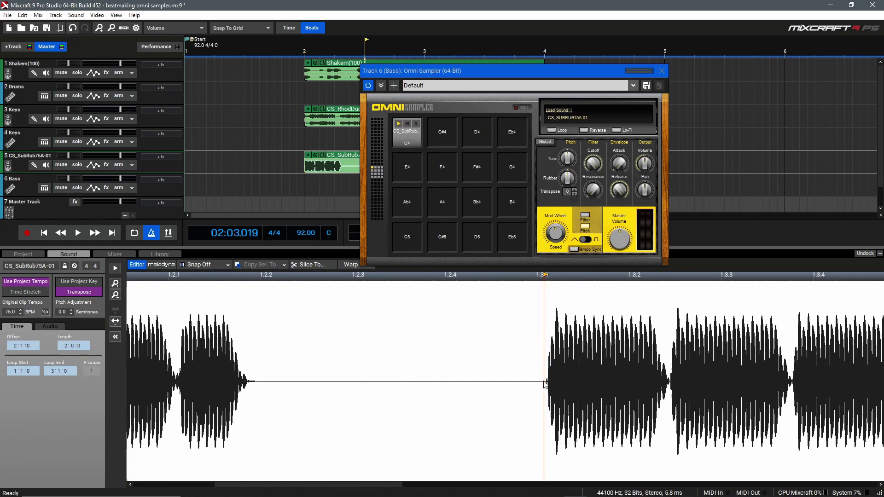
mouse_move(544, 382)
left_mouse_down()
mouse_move(671, 388)
mouse_move(624, 389)
mouse_move(463, 159)
mouse_move(473, 142)
left_mouse_up()
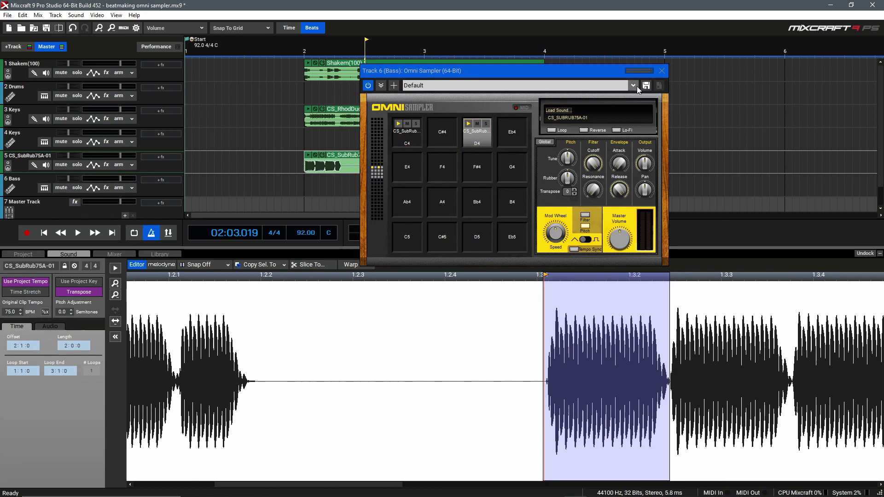
Close the Bass sampler, show the mixer, and mute the Shakem(100), CS_RhodDuck75A-01 and CS_SubRub75A-01 tracks
left_click(661, 72)
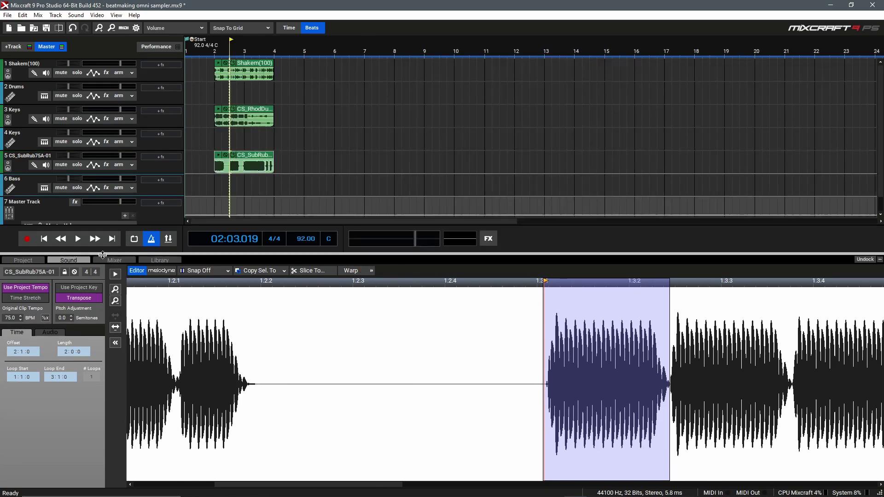
left_click(103, 258)
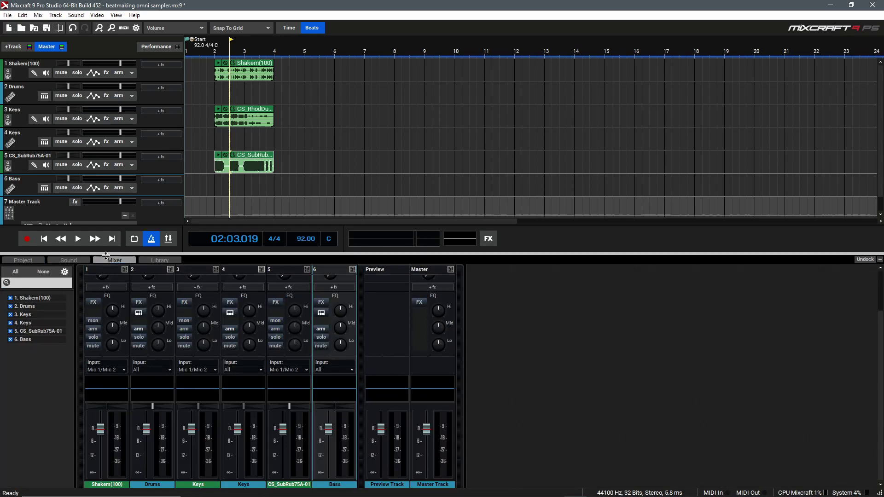
left_click_drag(103, 254, 104, 337)
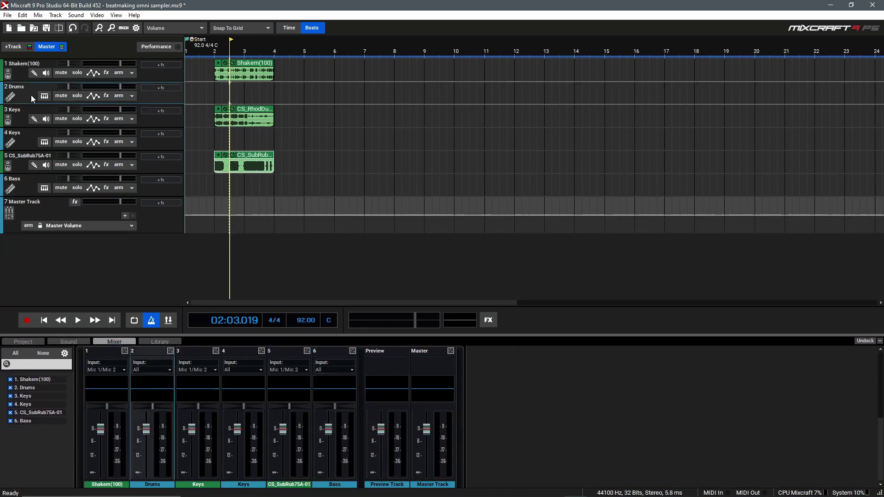
scroll(338, 54, "up", 1)
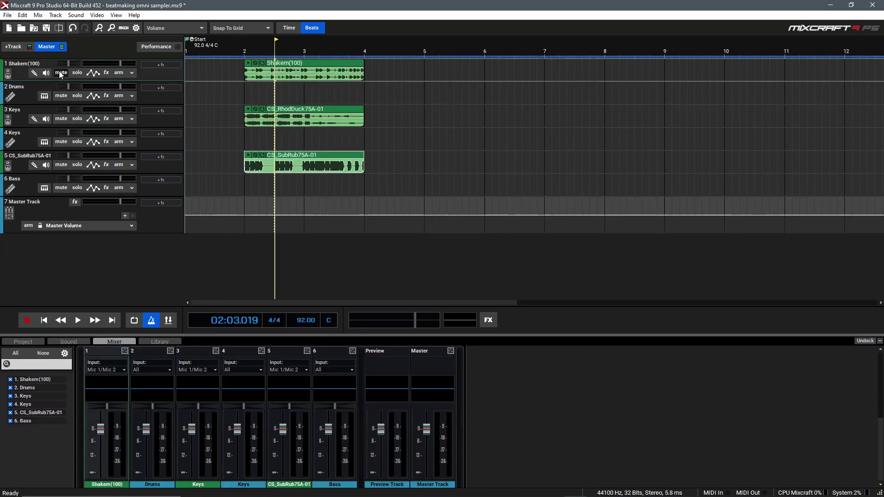
left_click(61, 74)
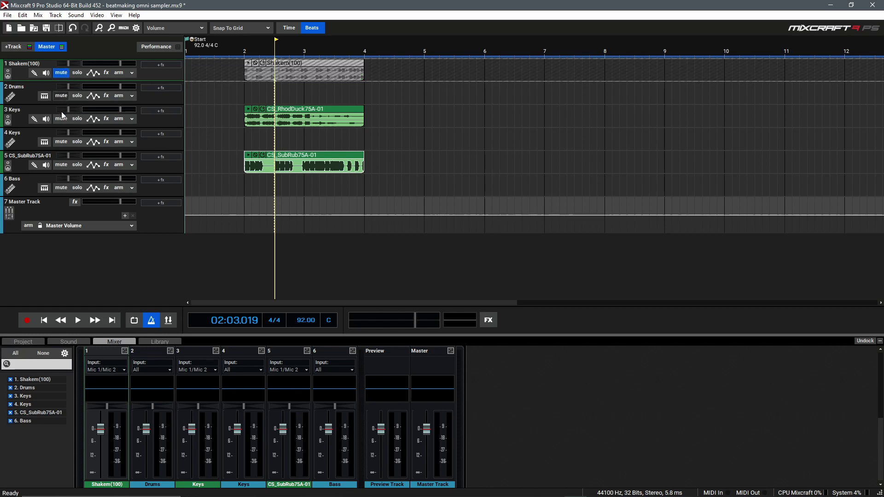
left_click(63, 119)
left_click(61, 165)
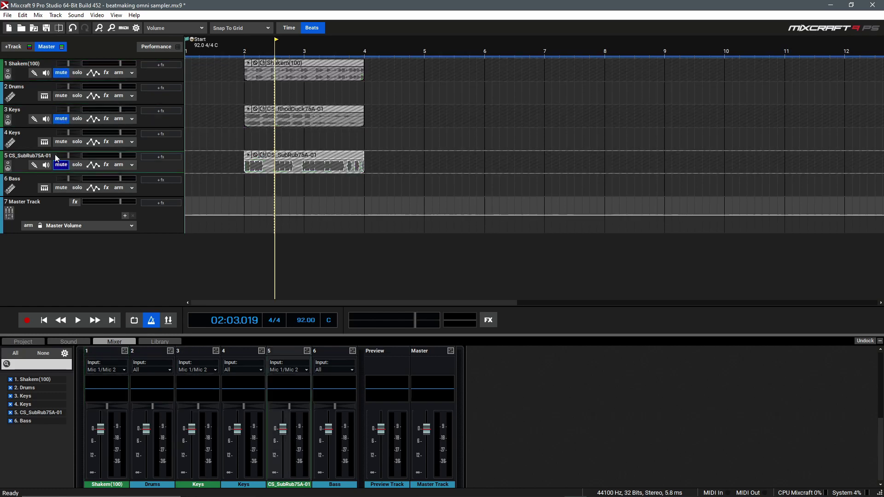
Move the Drums and Keys tracks below the three loop tracks
left_click(29, 95)
left_click(444, 91)
scroll(443, 91, "down", 1)
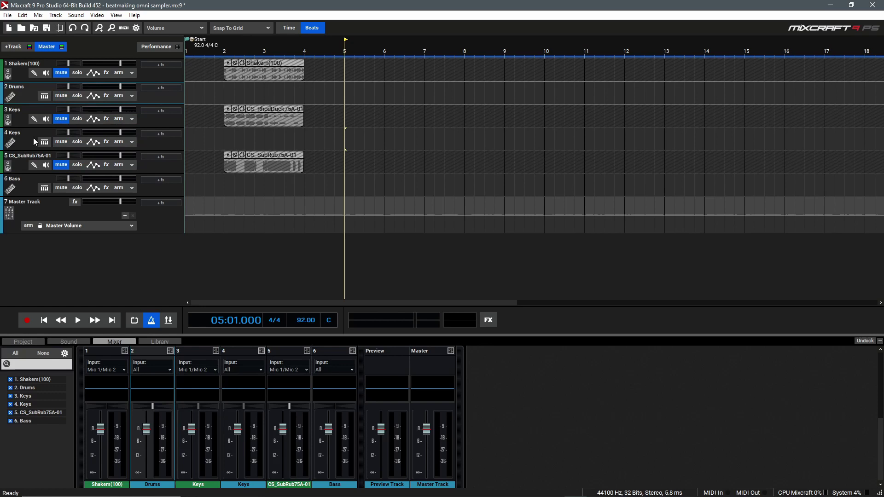
mouse_move(29, 137)
left_mouse_down()
mouse_move(23, 113)
mouse_move(35, 147)
mouse_move(23, 145)
left_mouse_up()
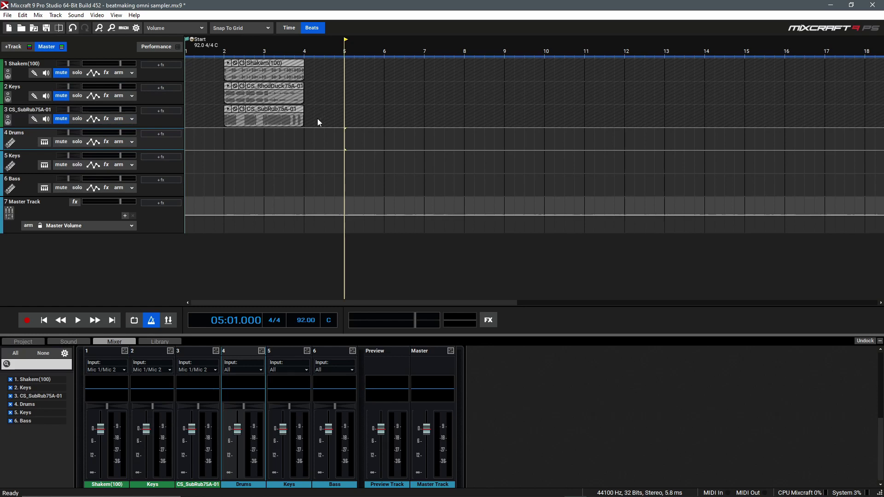
Record the 01 Drums clip from bar 5, then record the 02 Keys clip from bar 6
key("r")
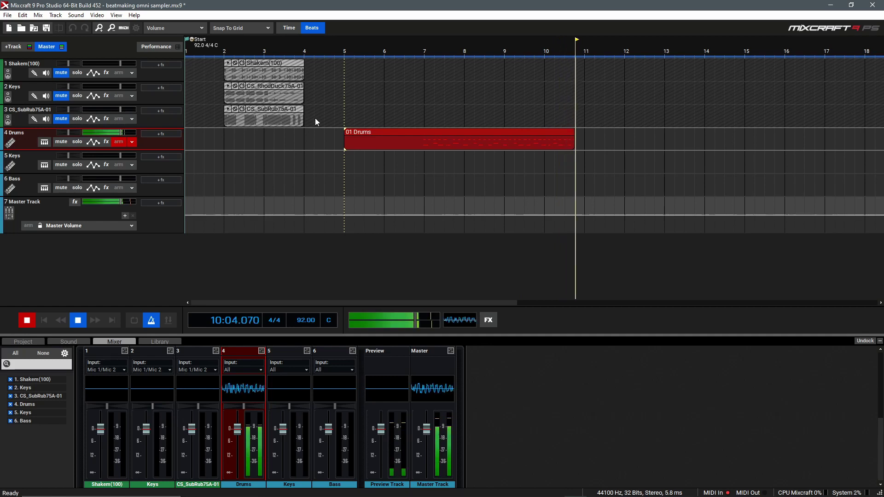
key("space")
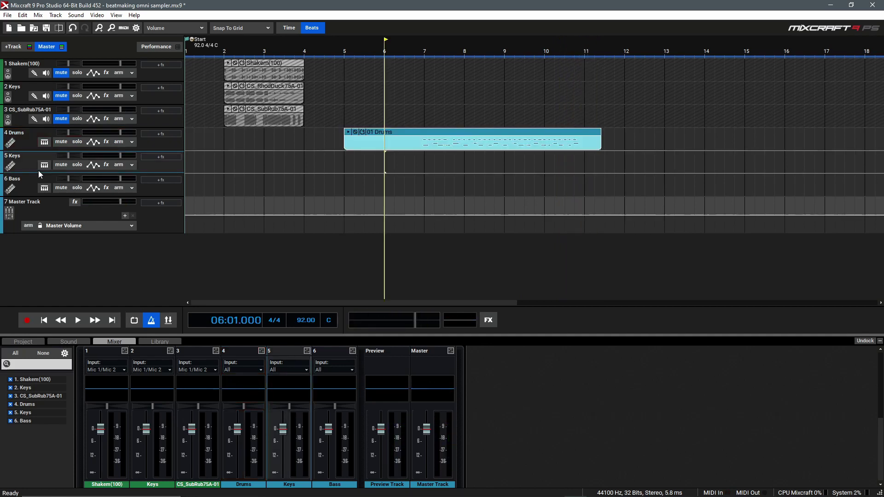
left_click(38, 171)
key("r")
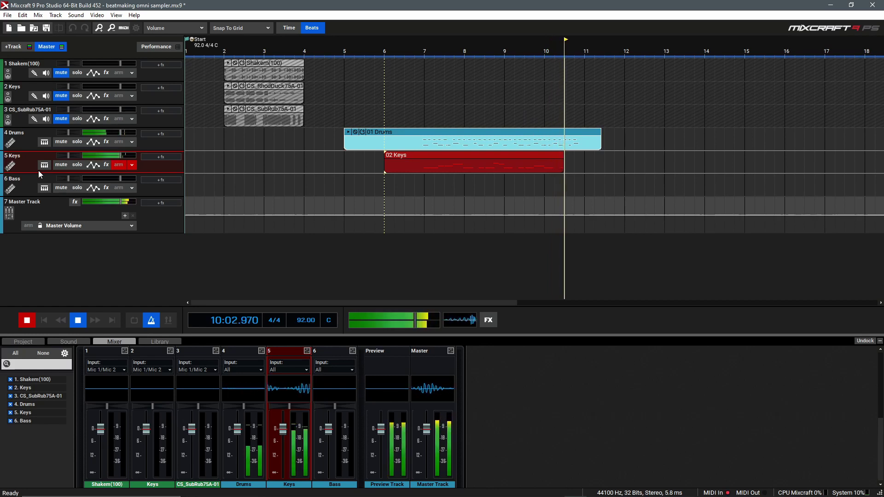
key("space")
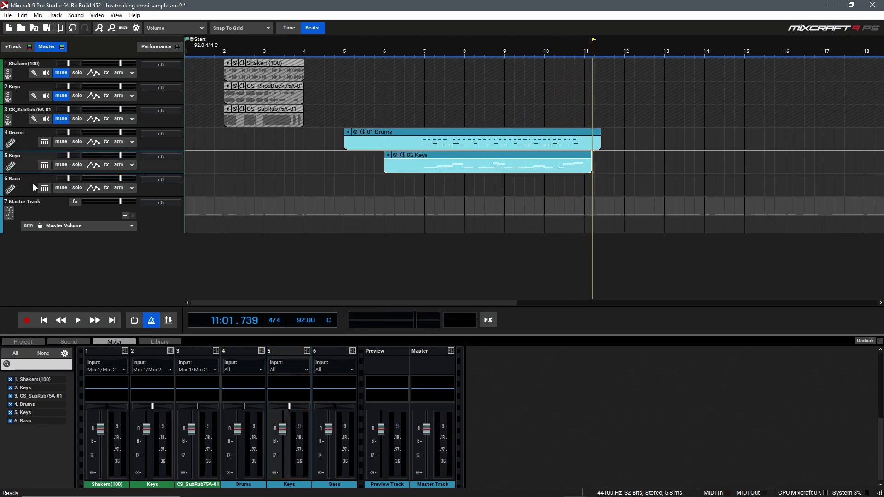
Record a 03 Bass clip on track 6 from bar 6 through bar 11
left_click(33, 186)
left_click(387, 53)
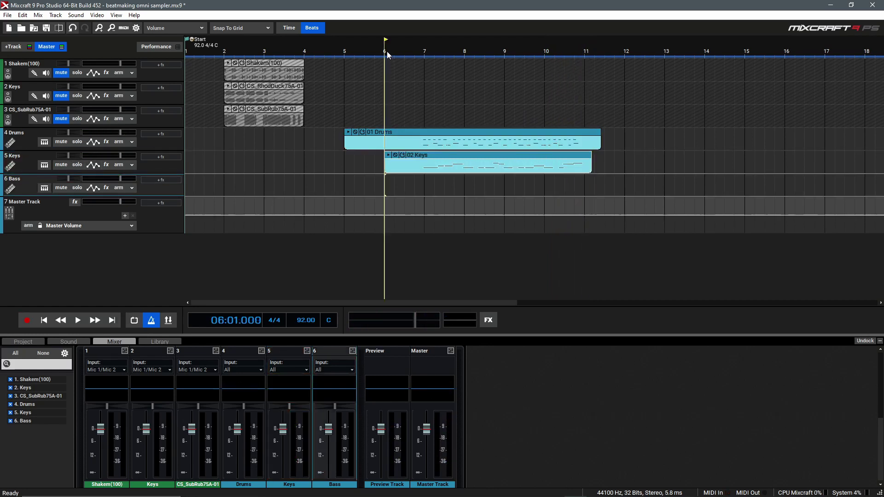
key("r")
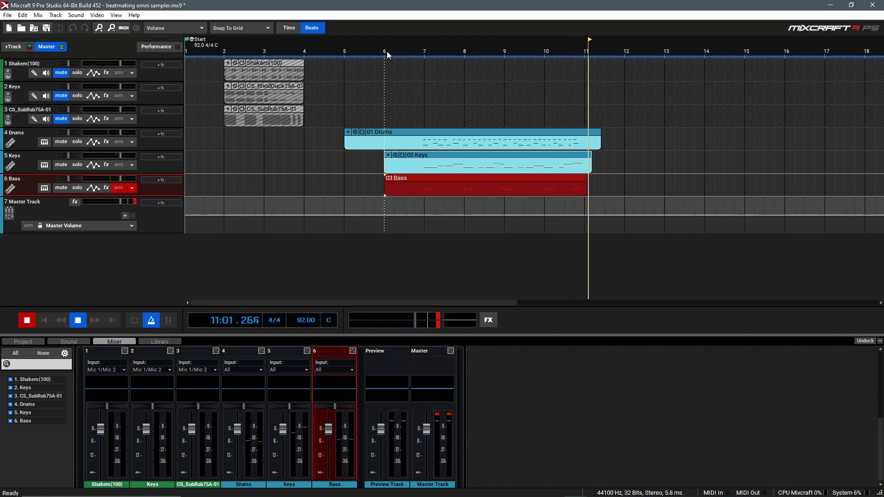
key("space")
Apply 1/16-note quantize at 100% strength with swing to the 03 Bass clip
left_click_drag(129, 342, 129, 295)
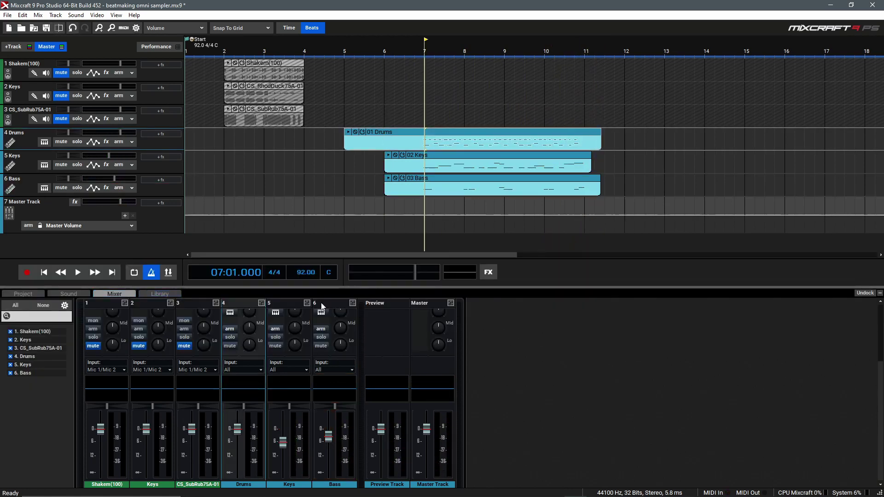
left_click(452, 153)
left_click(448, 182)
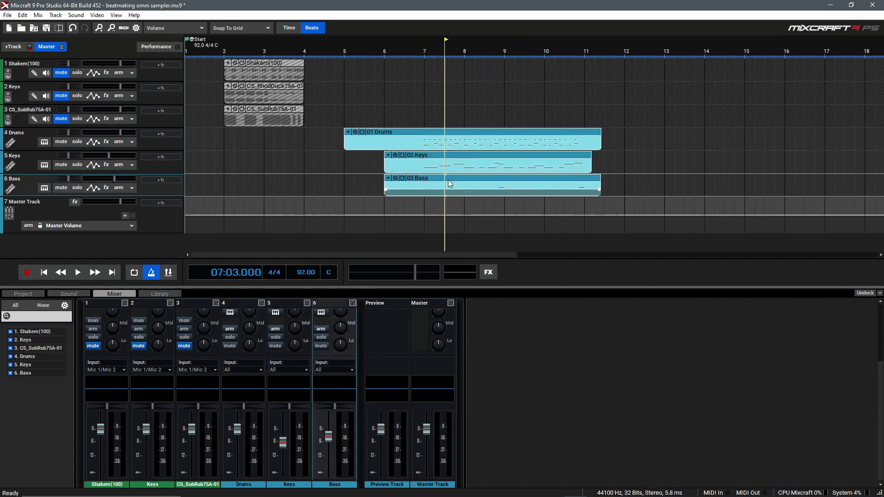
right_click(448, 181)
mouse_move(537, 206)
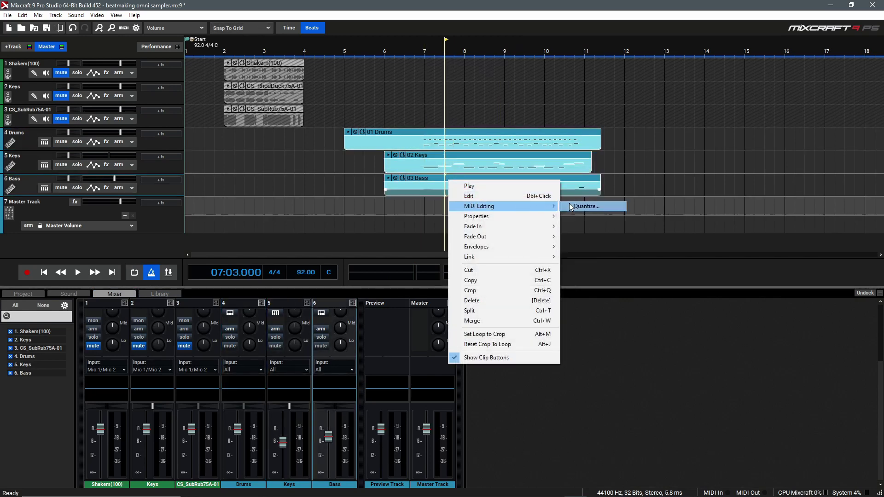
left_click(581, 207)
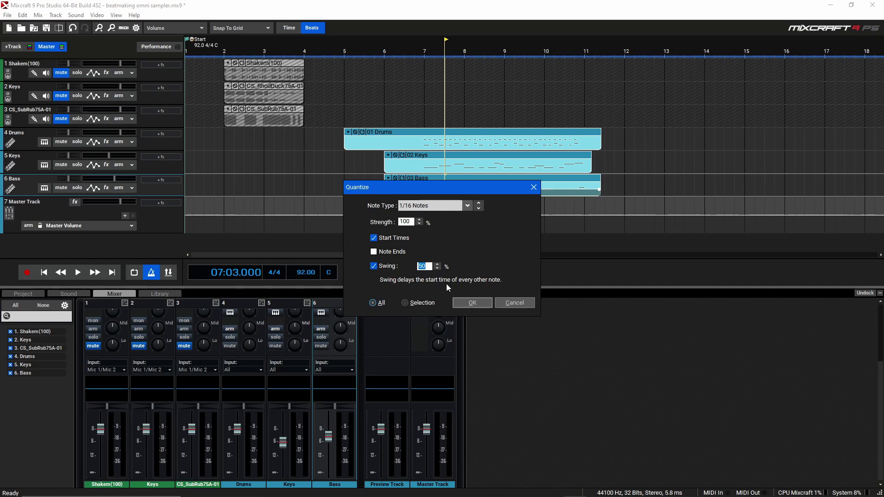
left_click(465, 302)
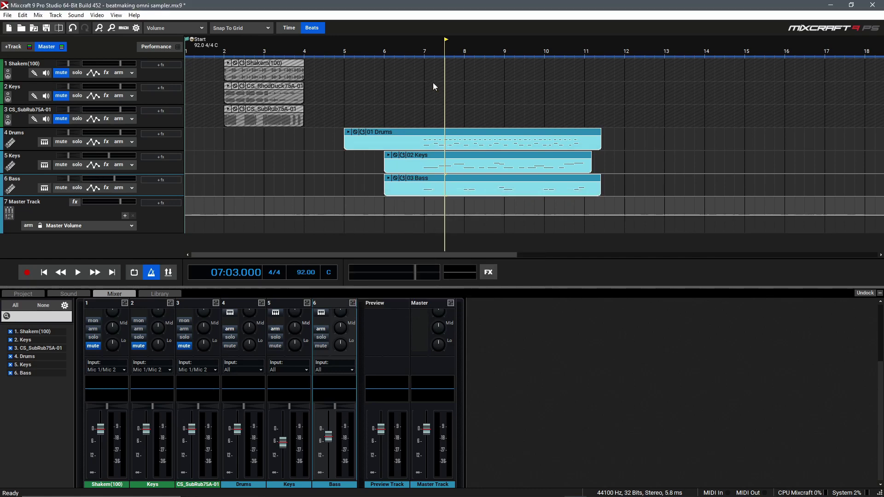
left_click(424, 55)
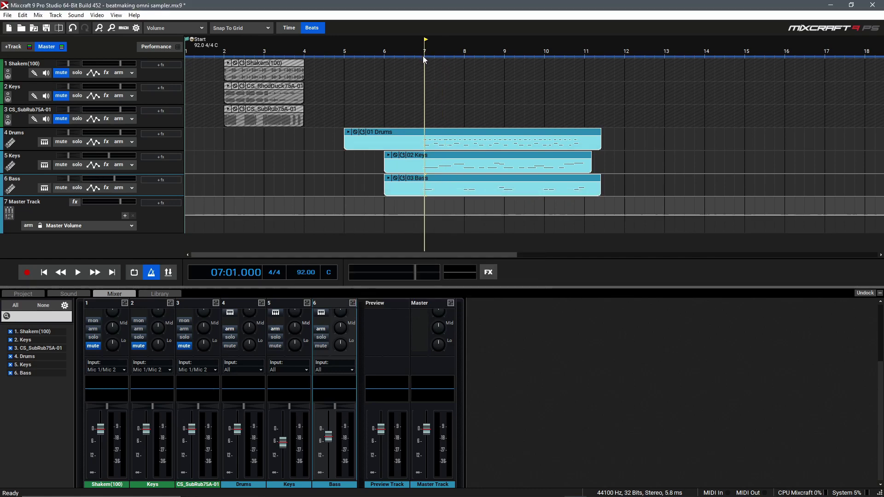
Play the beat back from bar 7, then stop playback
key("space")
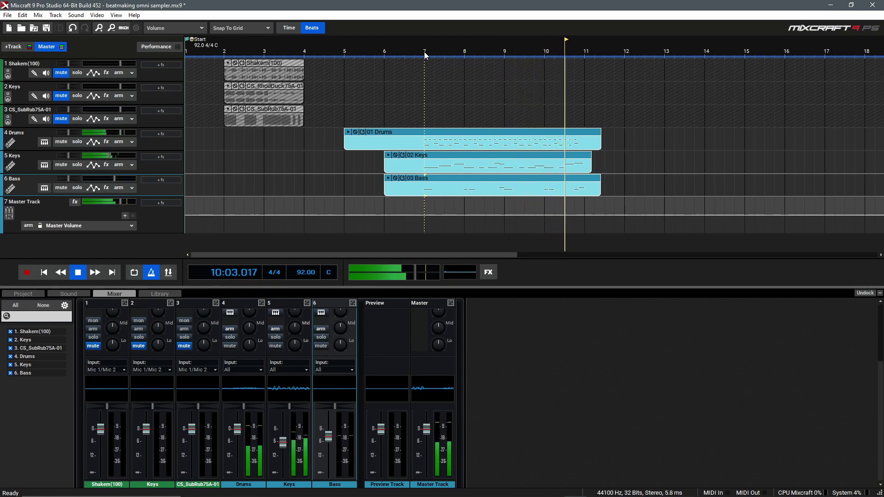
key("space")
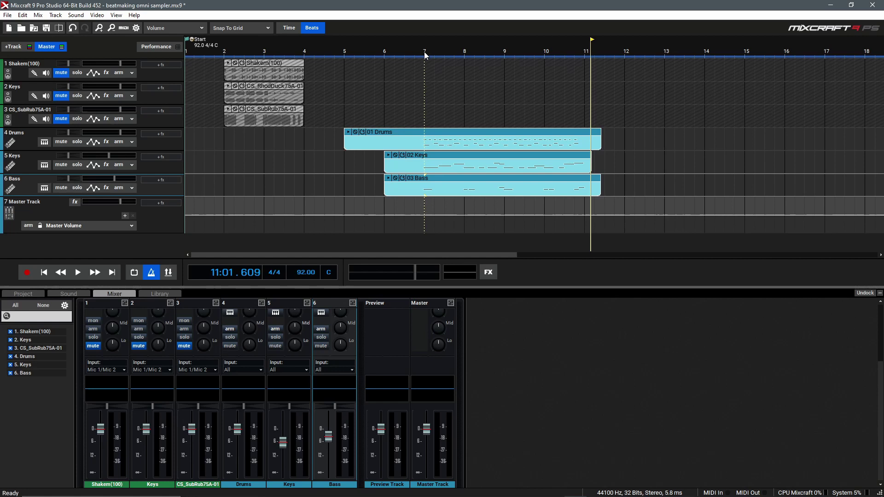